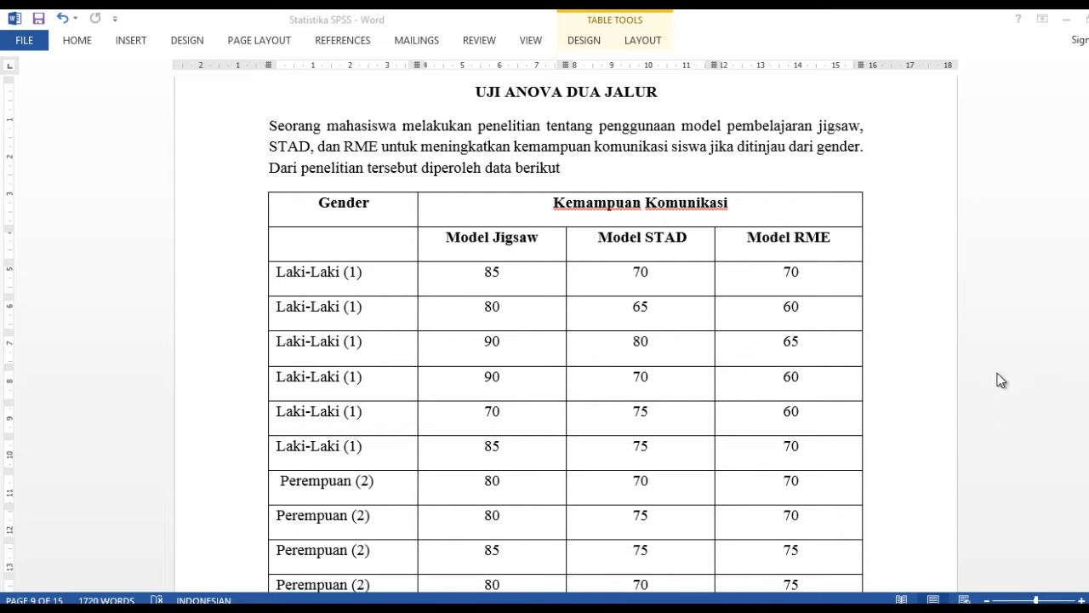
- Read through the two-way ANOVA problem, its gender and learning-model score table, and the research question below it
left_click(1000, 505)
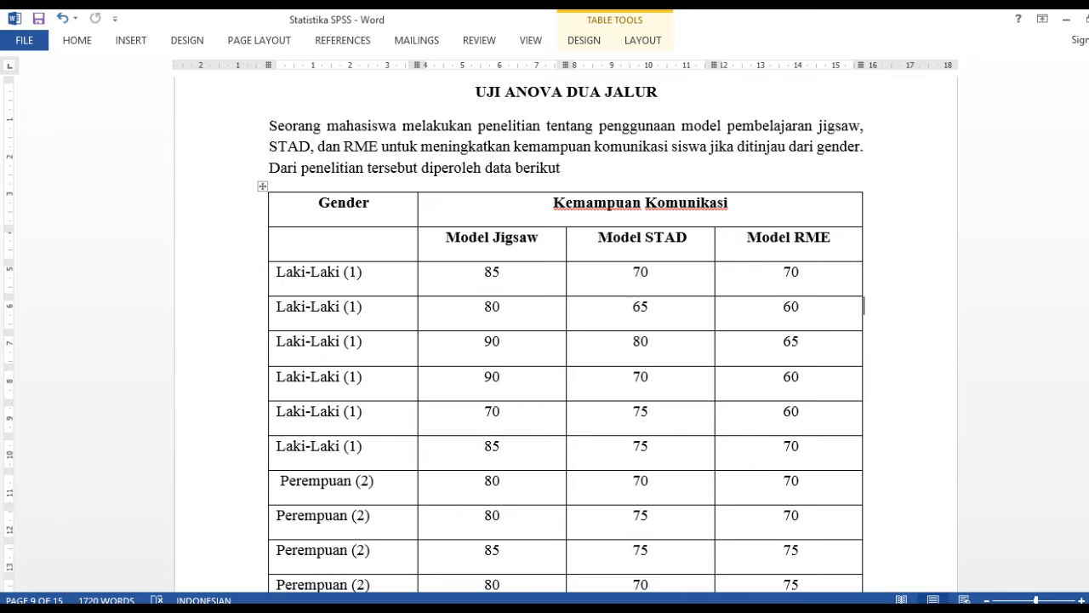
scroll(561, 340, "down", 1)
scroll(562, 340, "down", 3)
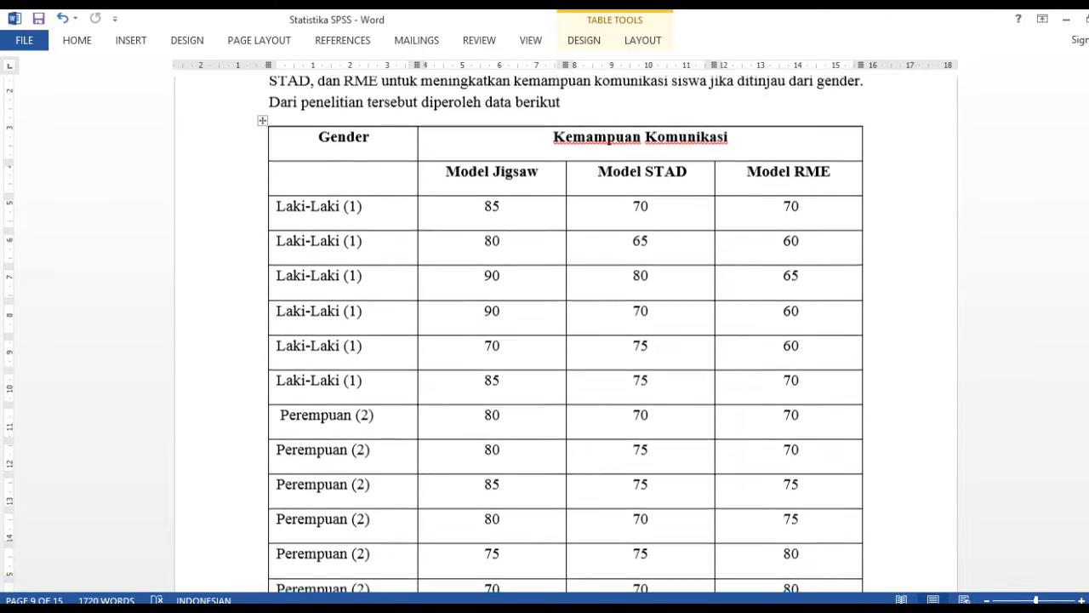
scroll(562, 340, "down", 1)
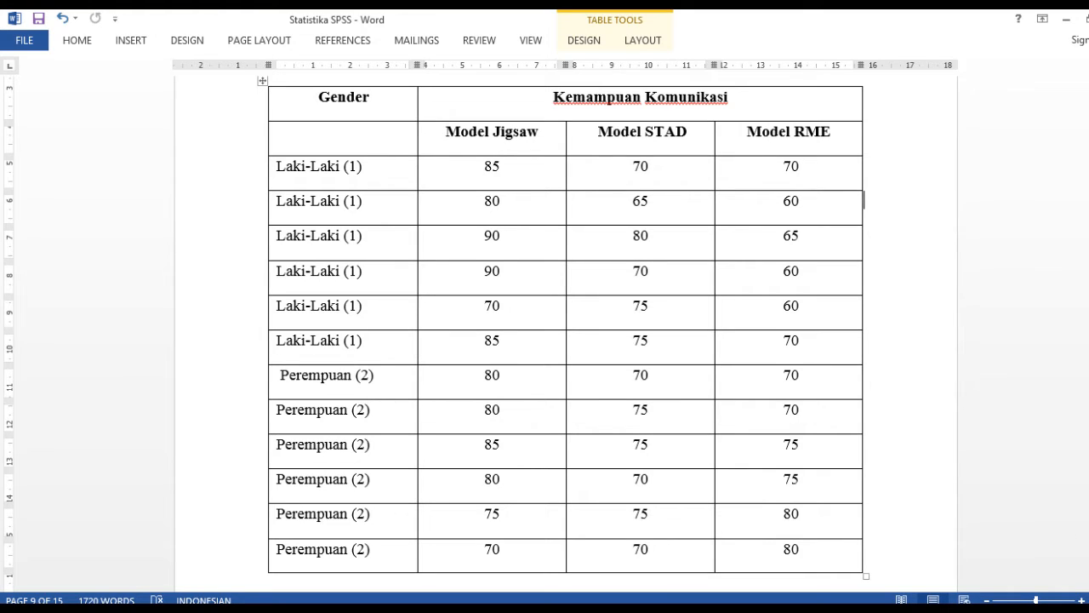
scroll(1065, 541, "down", 1)
scroll(863, 136, "down", 2)
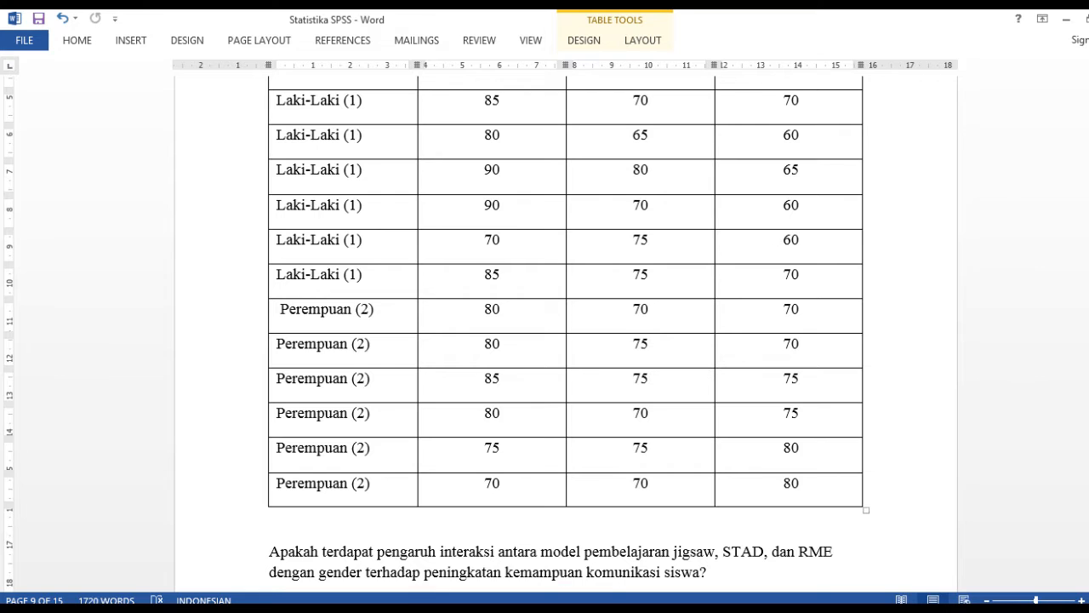
- Switch to the empty Untitled2 dataset in SPSS and display its variable definitions
left_click(424, 610)
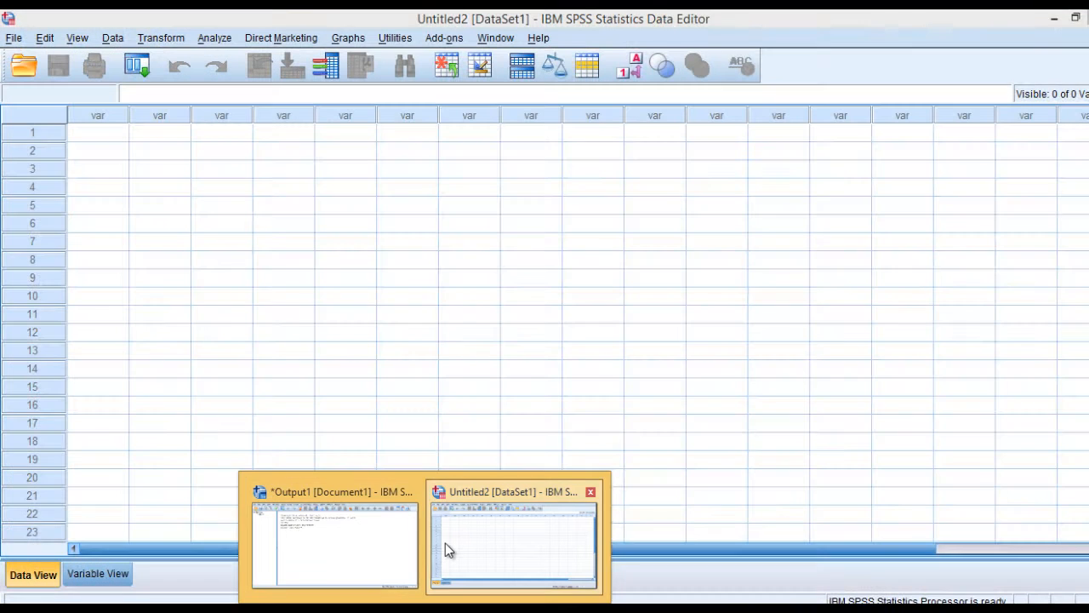
left_click(445, 543)
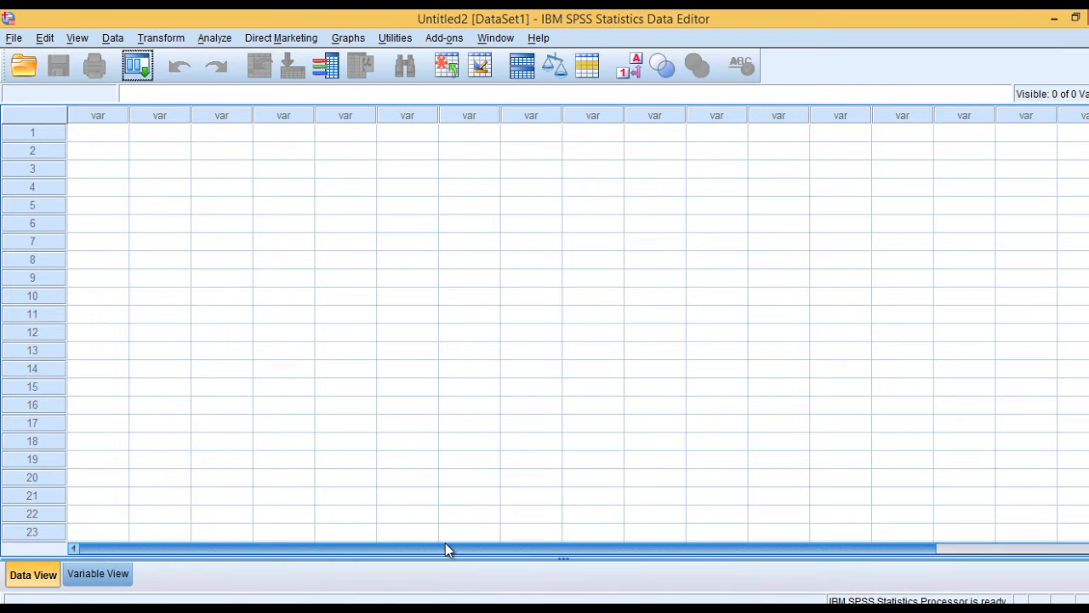
left_click(92, 576)
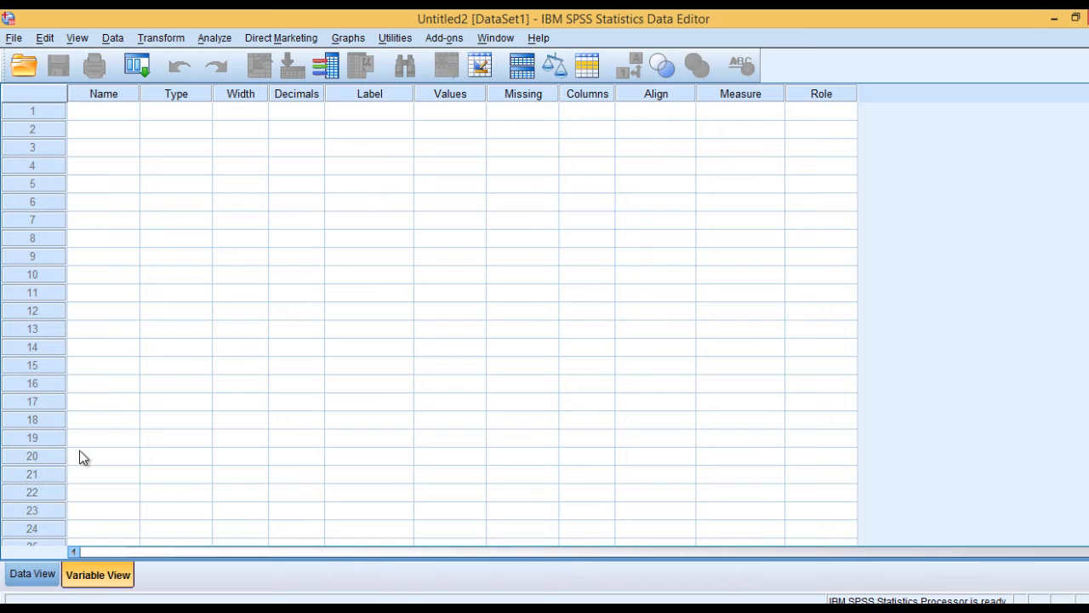
- Define three variables named Komunikasi, Model and Gender in the first three rows
left_click(108, 101)
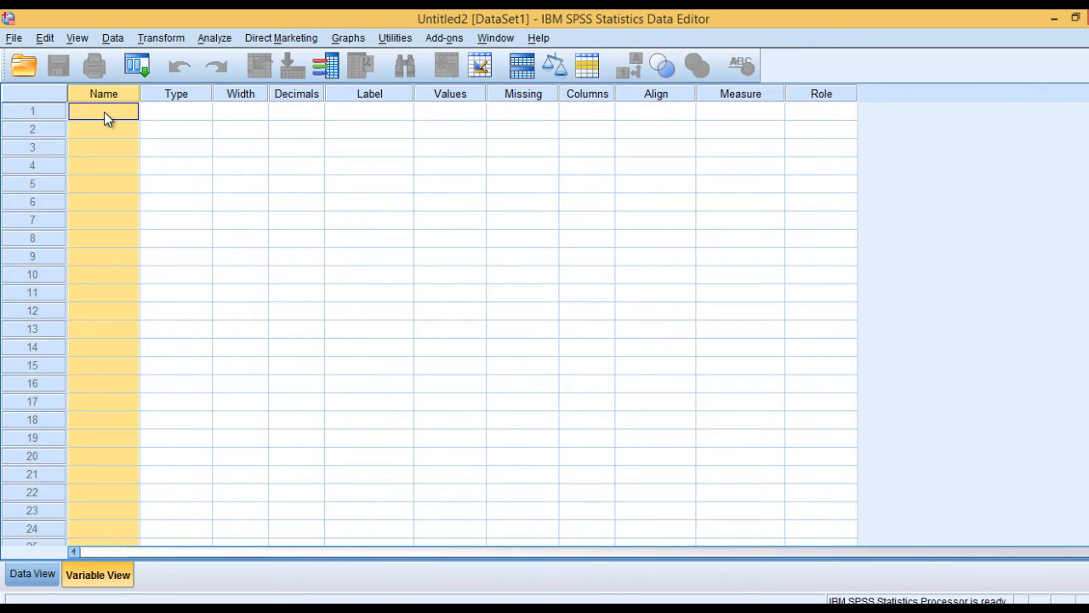
left_click(104, 111)
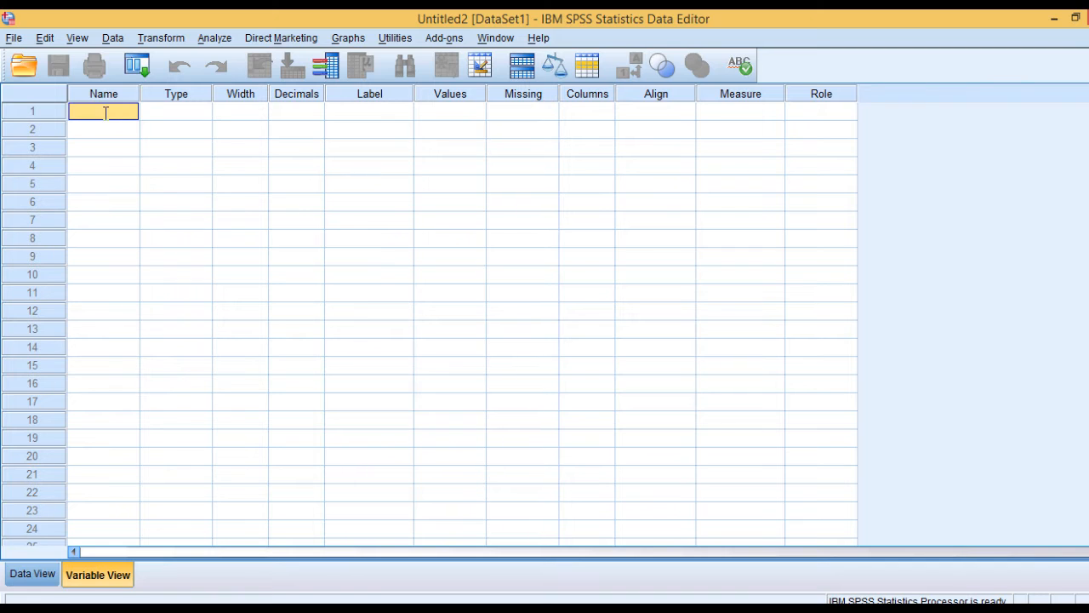
type("Komunikasi")
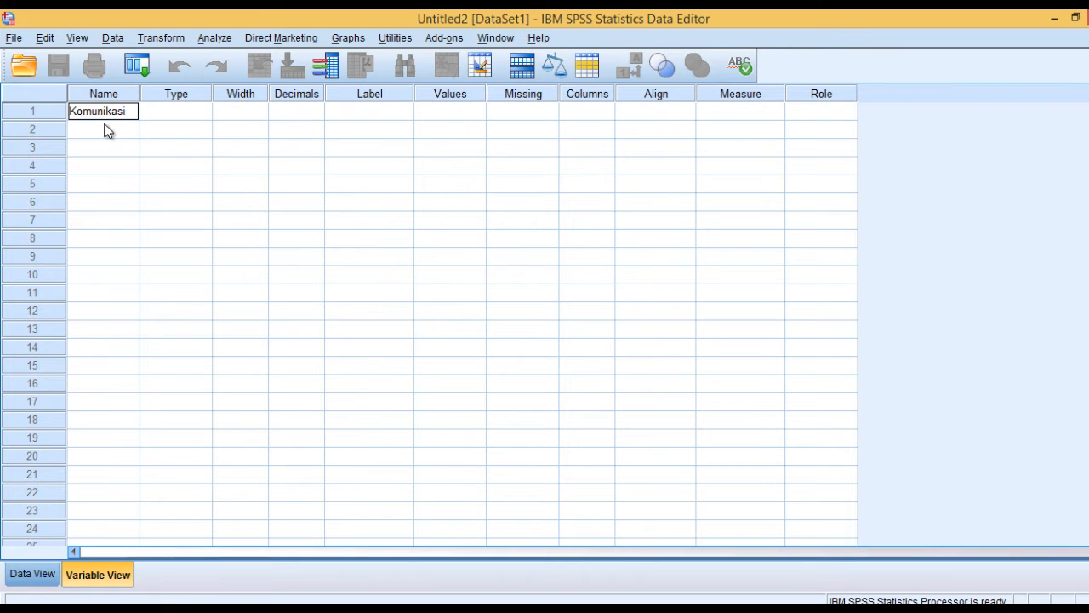
left_click(105, 131)
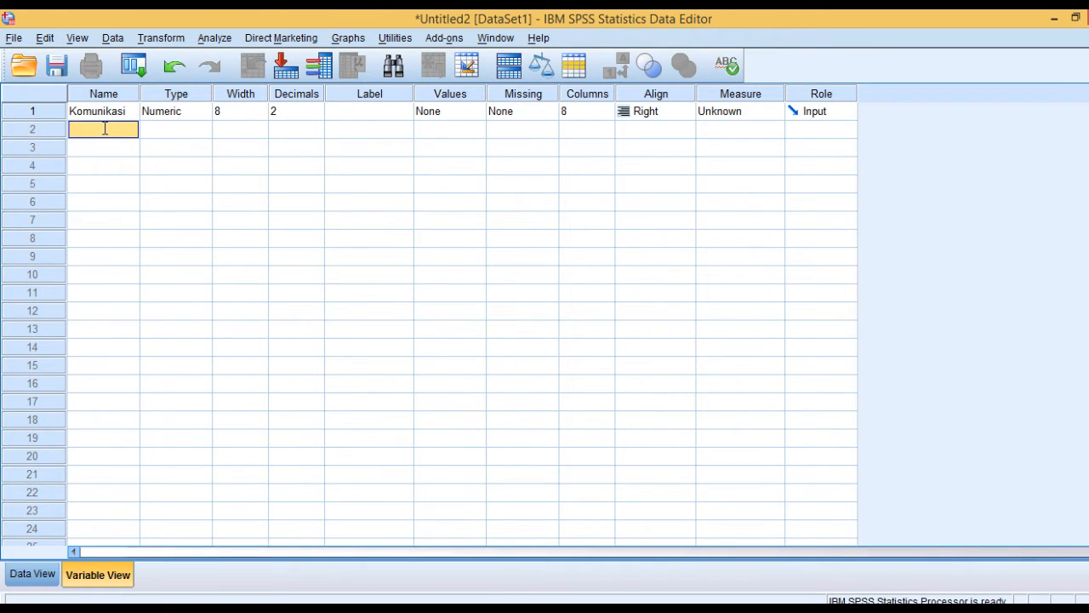
type("Model")
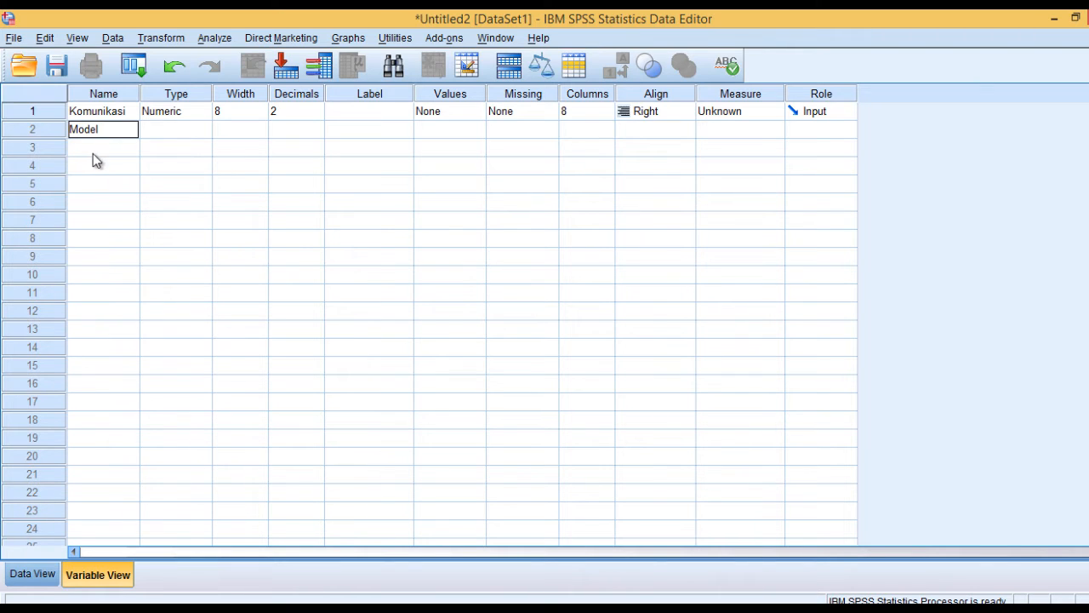
left_click(91, 153)
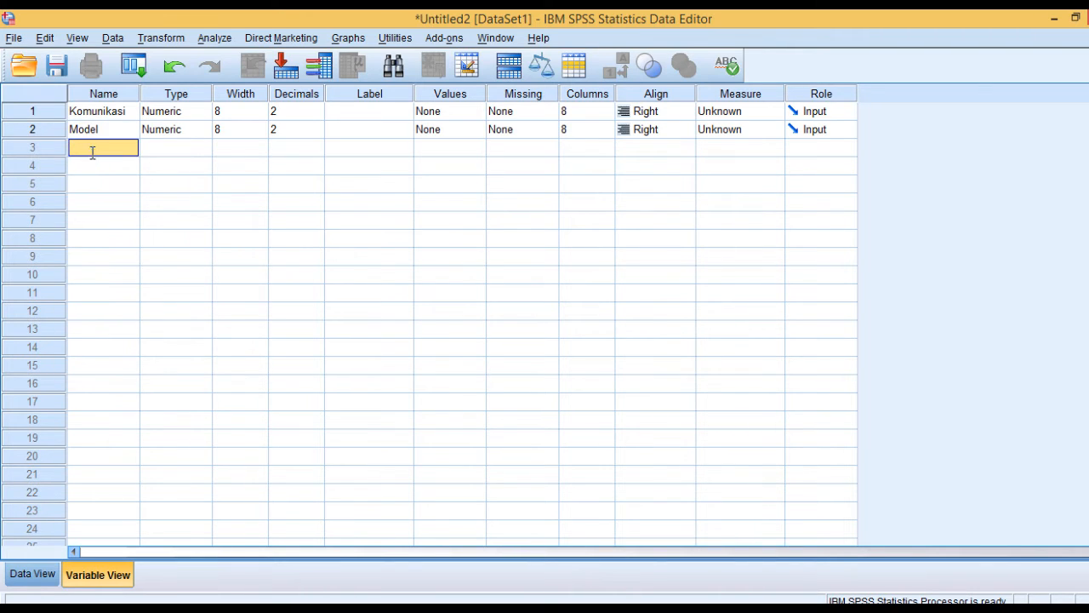
type("Gender")
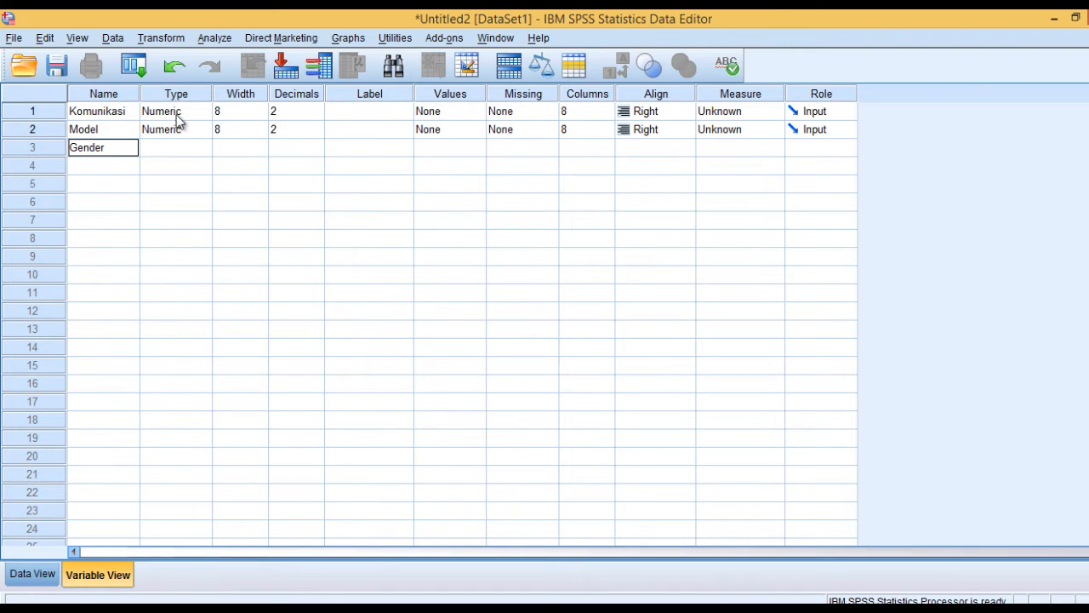
- Set the decimals of Komunikasi, Model and Gender to 0
left_click(311, 111)
left_click(316, 117)
left_click(317, 117)
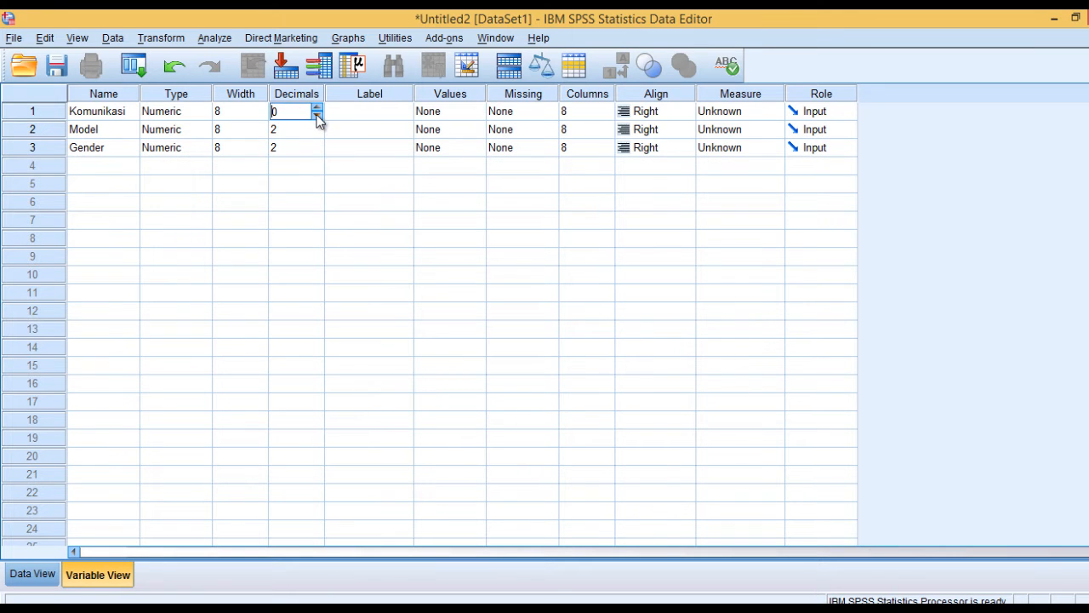
left_click(315, 131)
left_click(316, 135)
left_click(317, 135)
left_click(318, 152)
left_click(316, 152)
left_click(317, 151)
- Check the data table in the Word document, and add the value label 1 = Jigsaw to the Model variable in SPSS
left_click(452, 602)
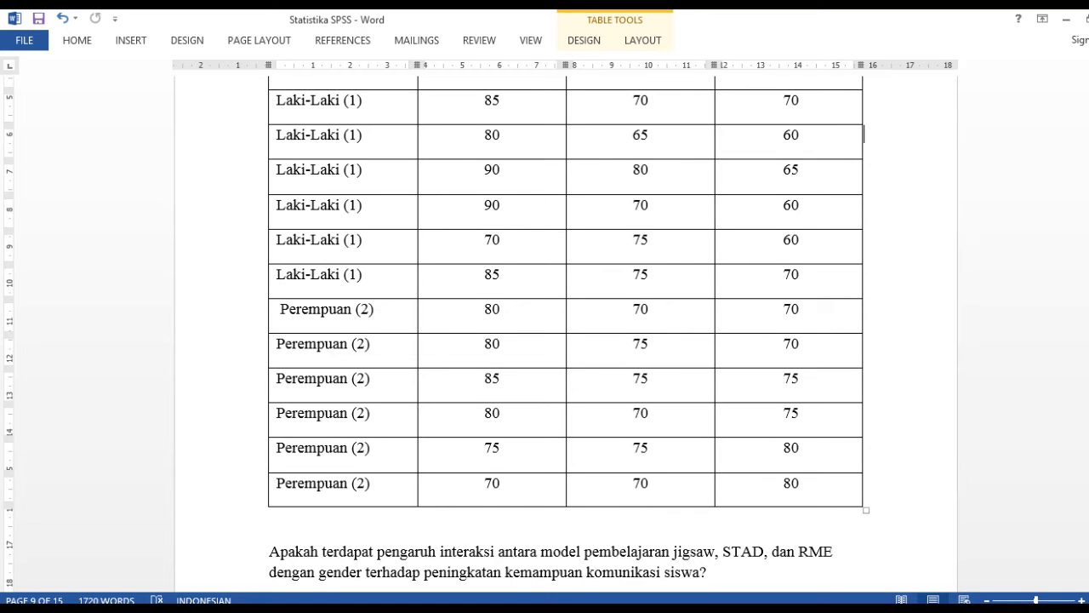
scroll(895, 119, "up", 1)
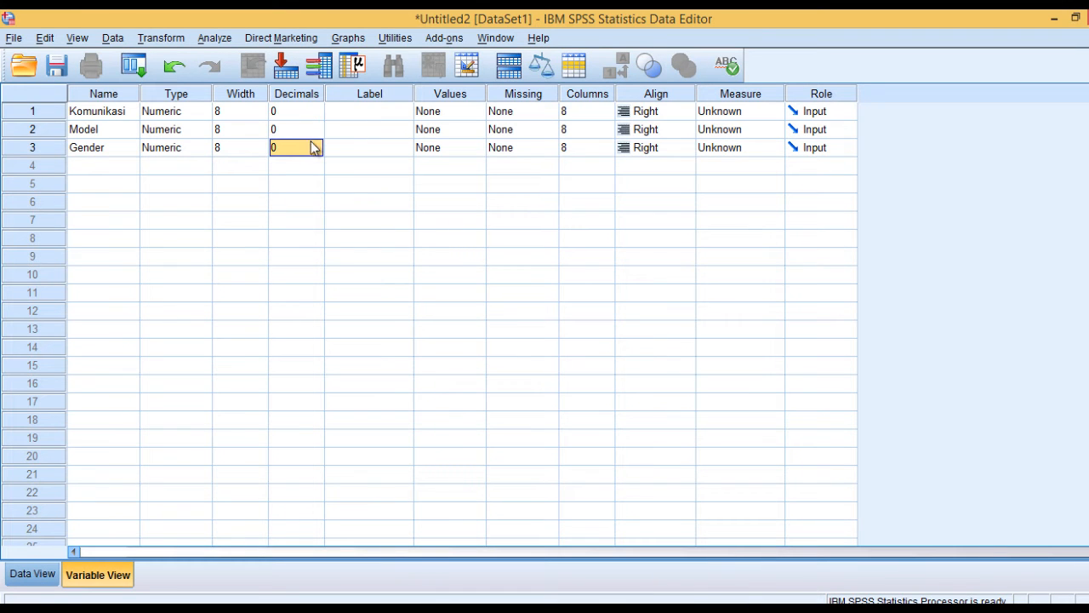
left_click(478, 130)
left_click(478, 130)
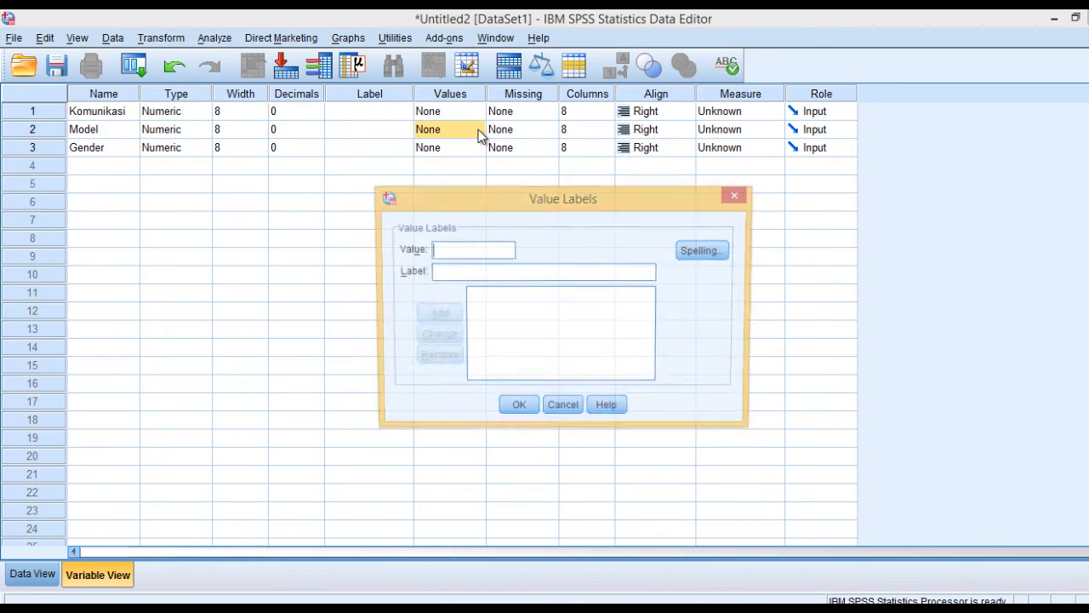
type("1")
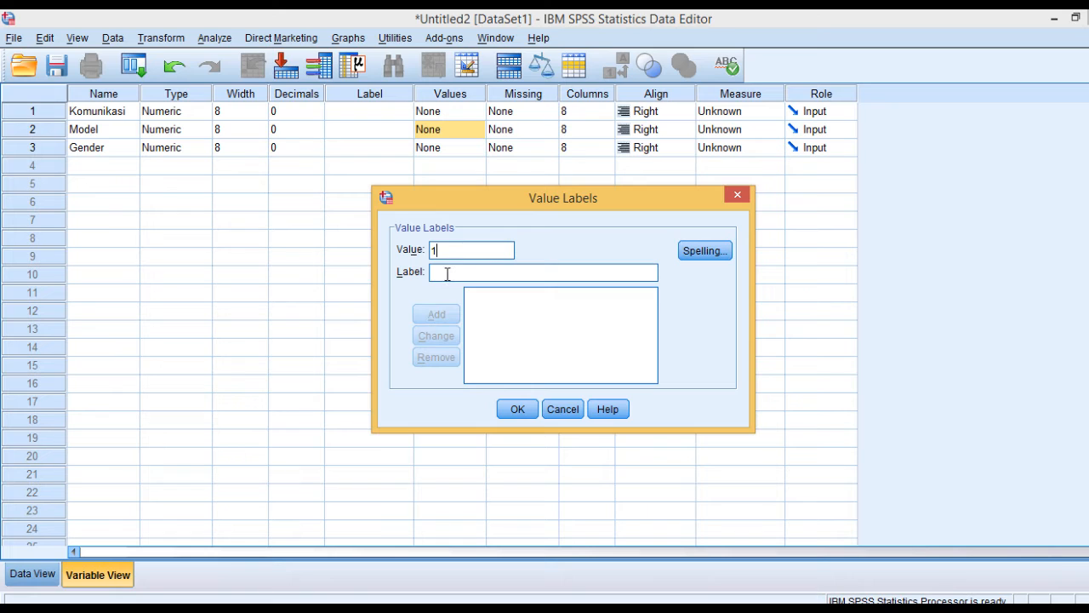
left_click(446, 273)
type("Jigsaw")
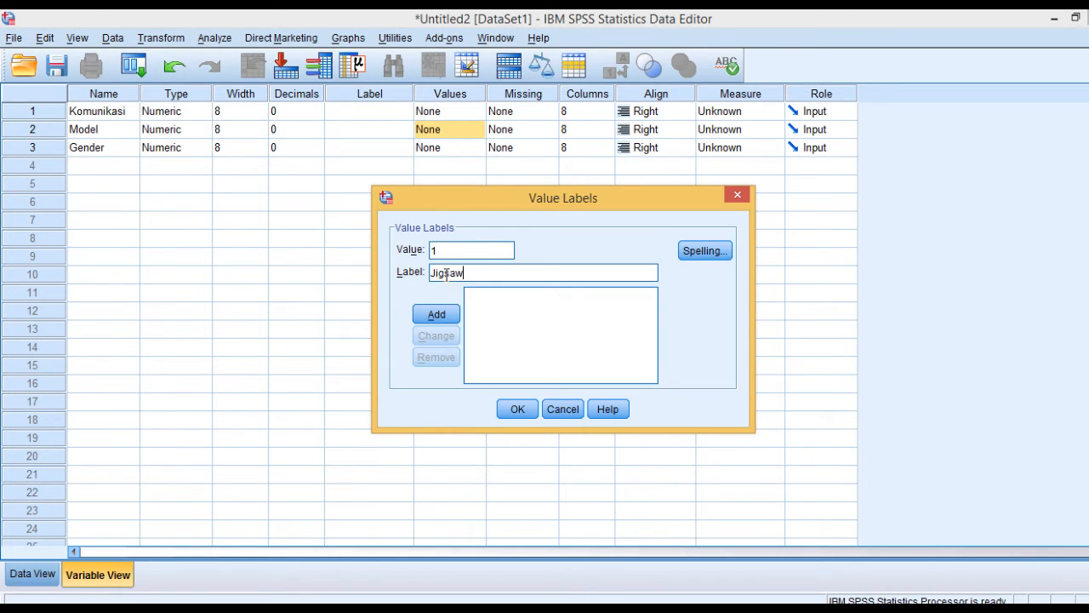
left_click(438, 314)
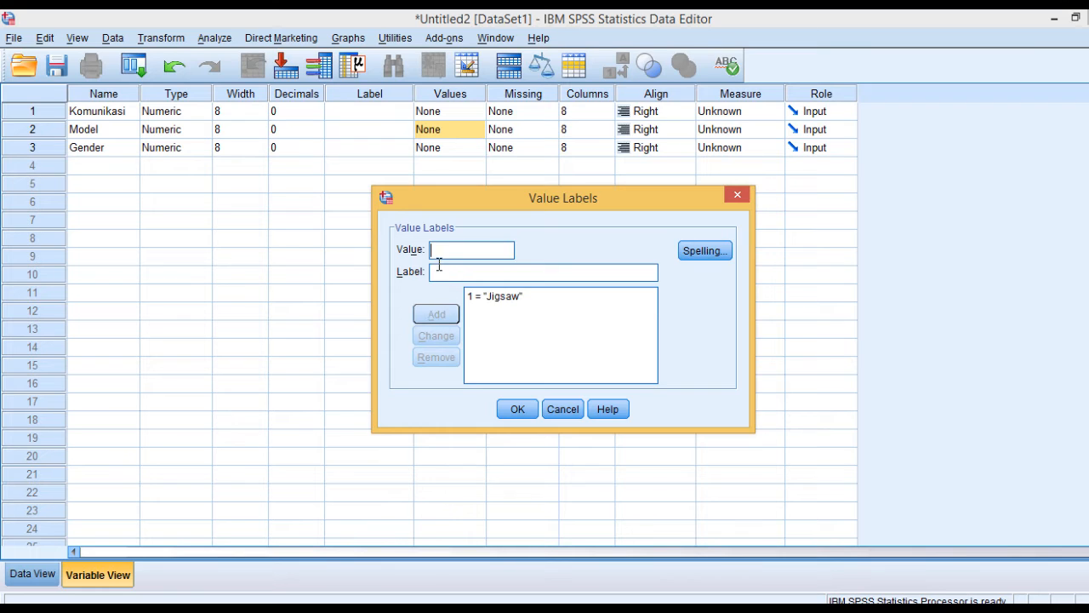
- Add the value labels 2 = STAD and 3 = RME to the Model variable and apply the label set
type("2")
left_click(439, 272)
type("STAD")
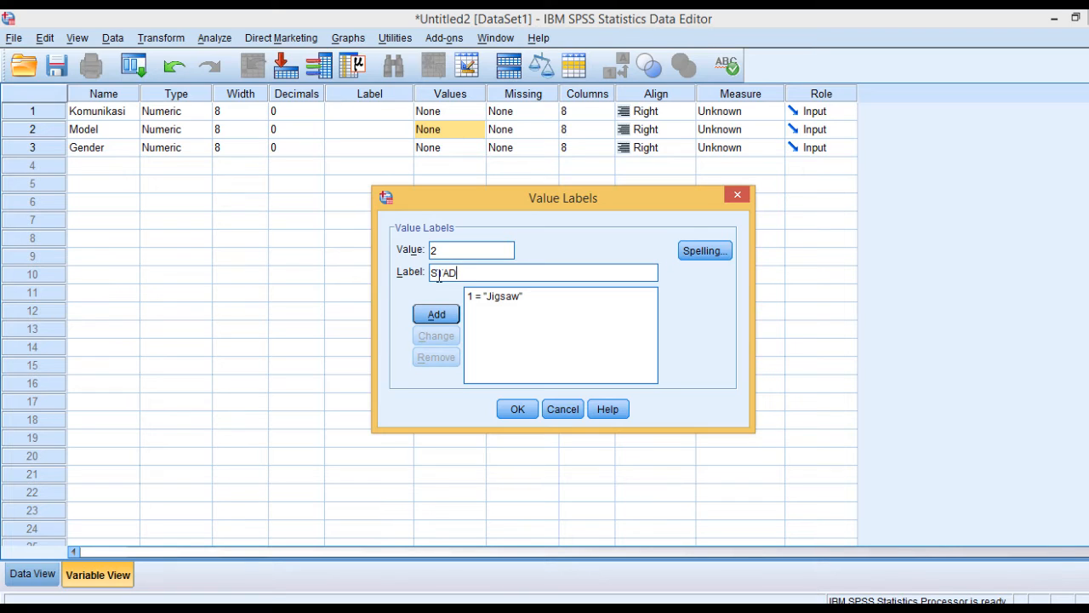
left_click(438, 314)
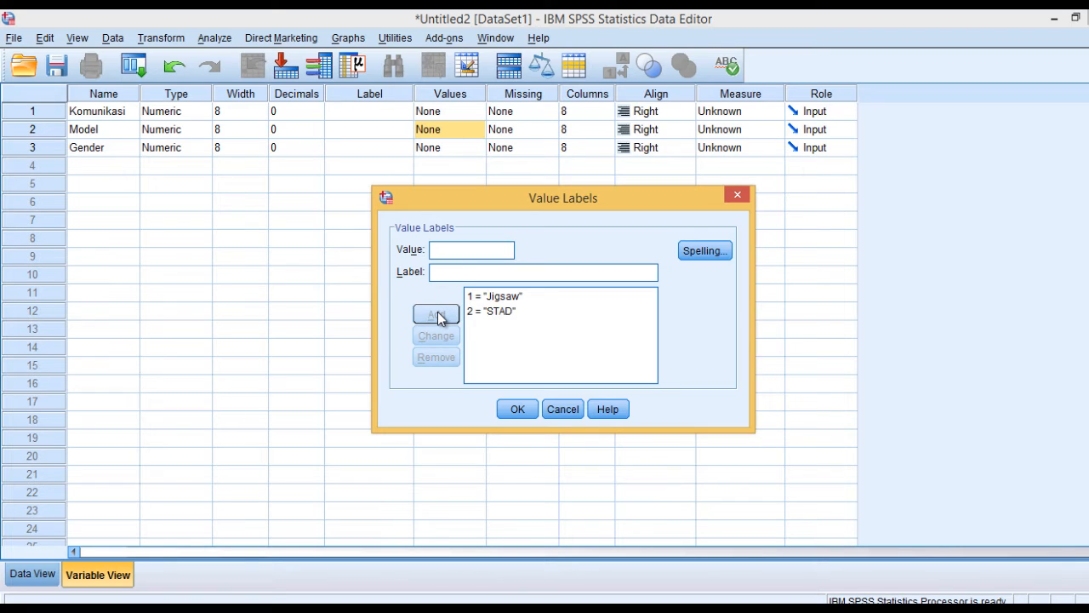
type("3")
type("RME")
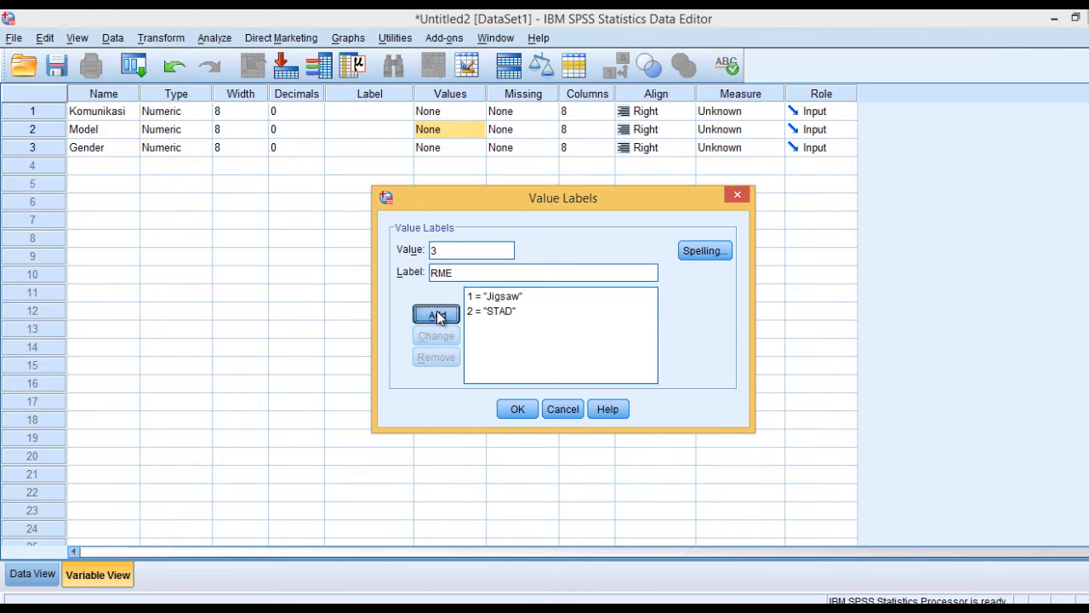
left_click(437, 314)
left_click(524, 410)
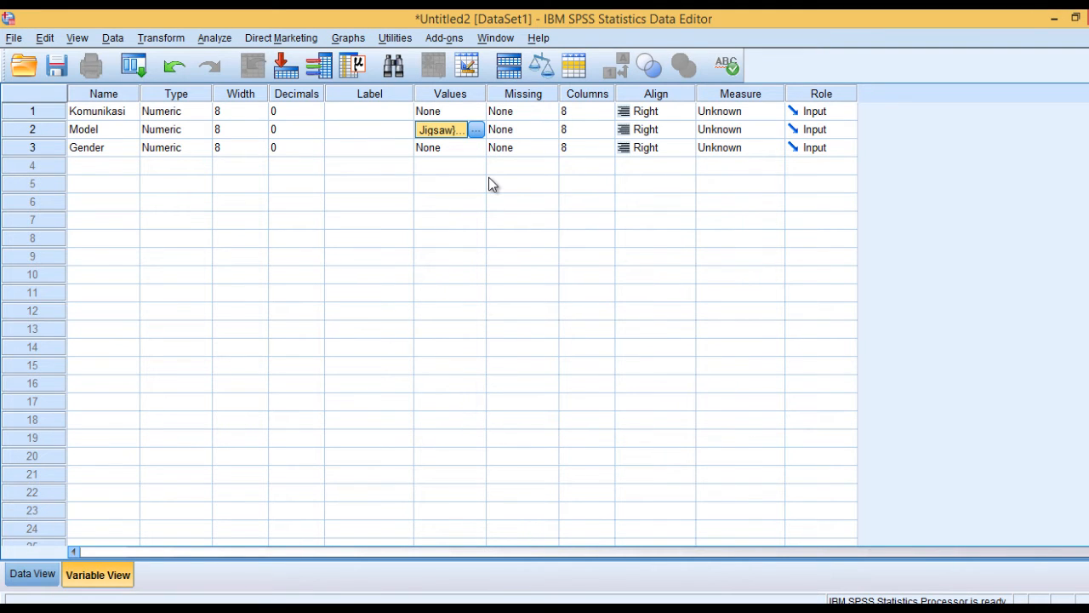
- Assign the value labels 1 = Laki-Laki and 2 = Perempuan to the Gender variable
double_click(477, 148)
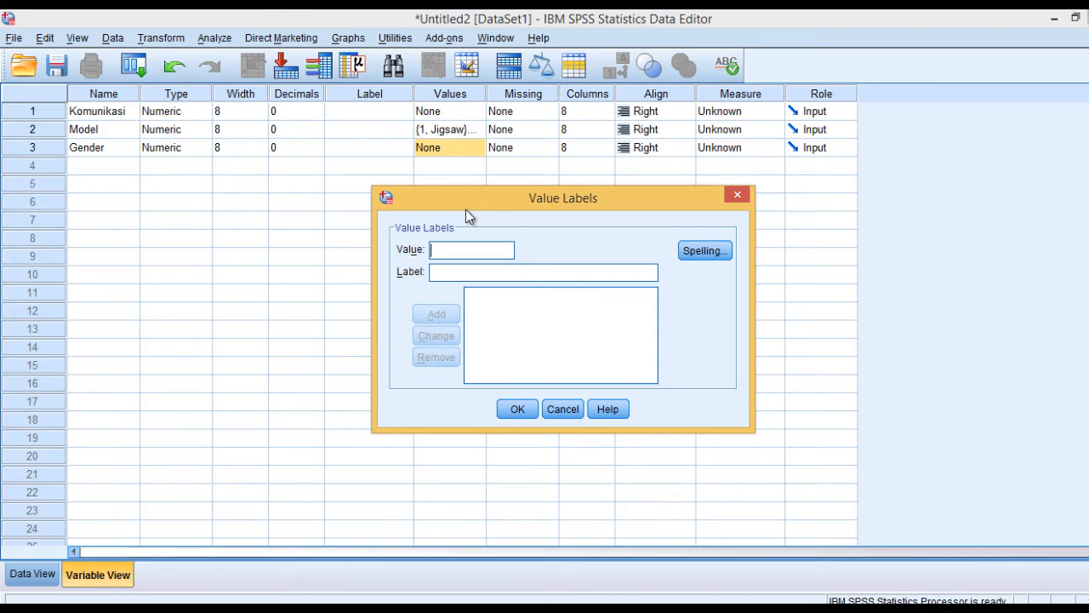
type("1Lak")
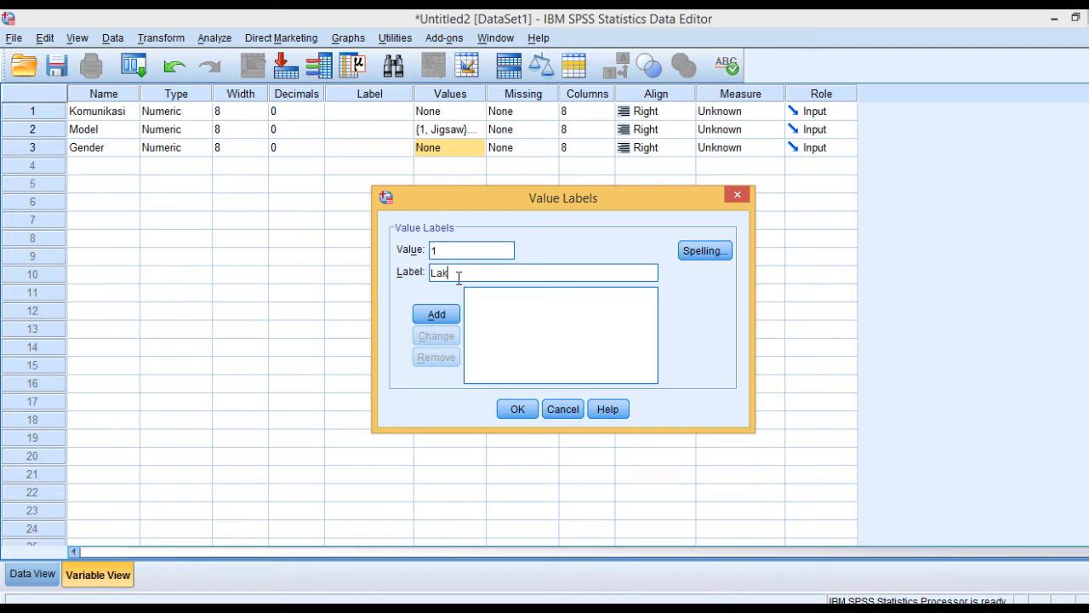
type("i-Laki")
left_click(435, 314)
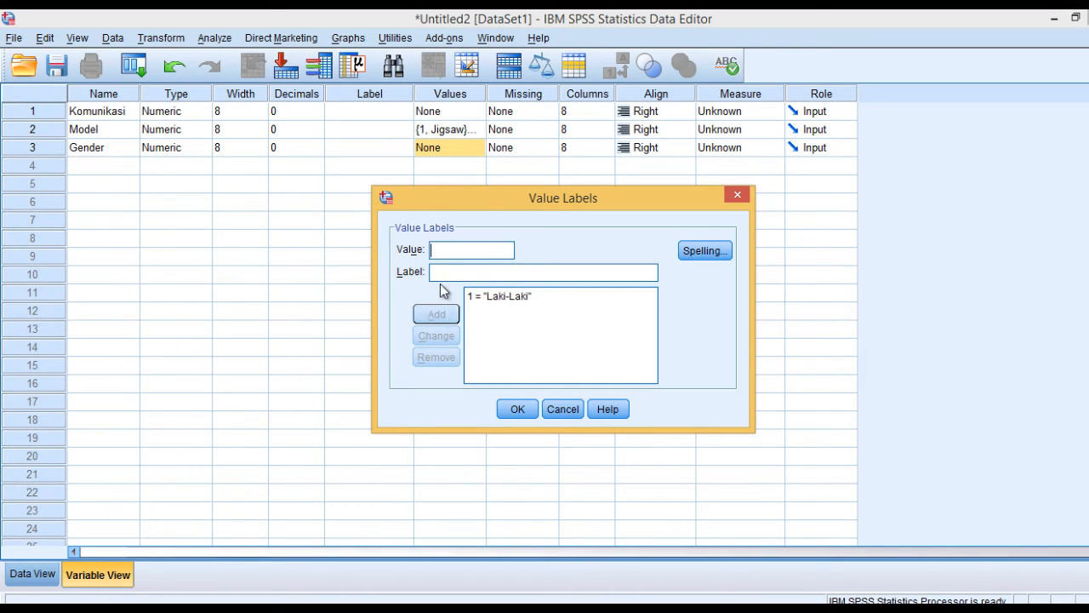
type("2")
type("P")
type("erempuan")
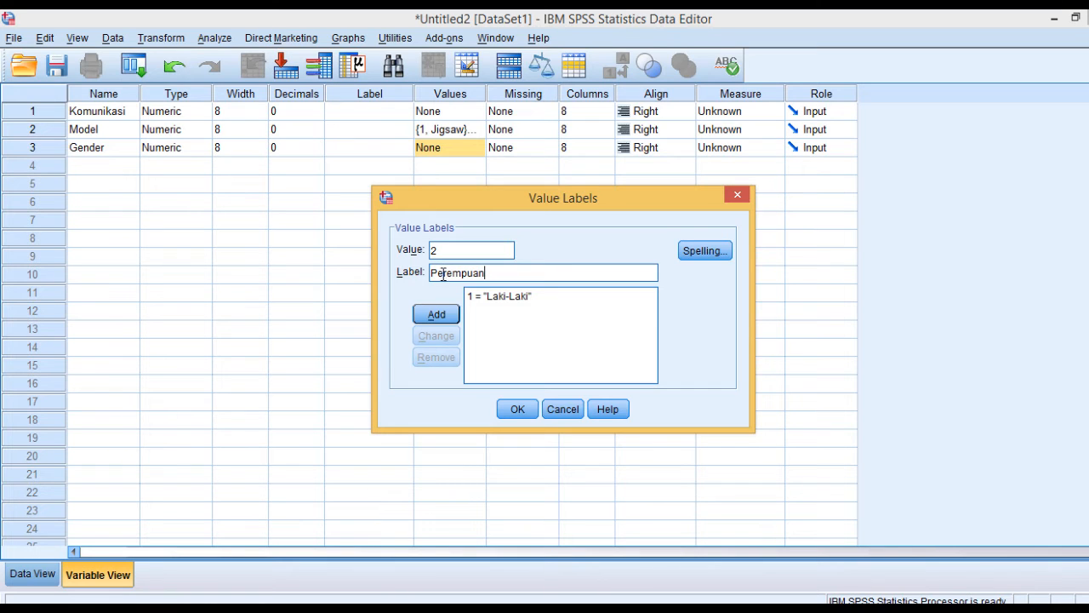
left_click(435, 314)
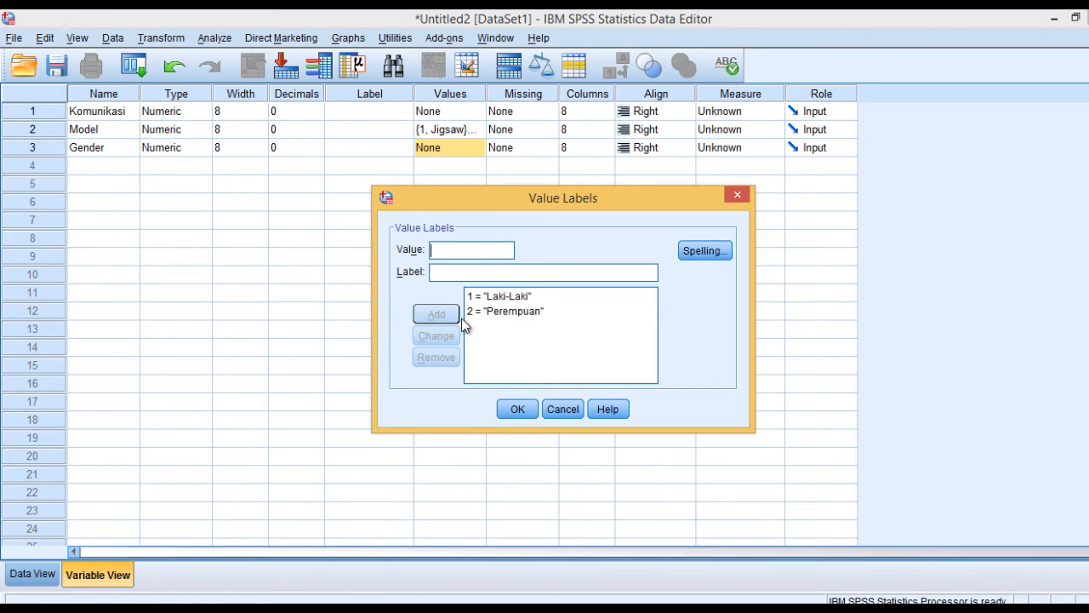
left_click(517, 407)
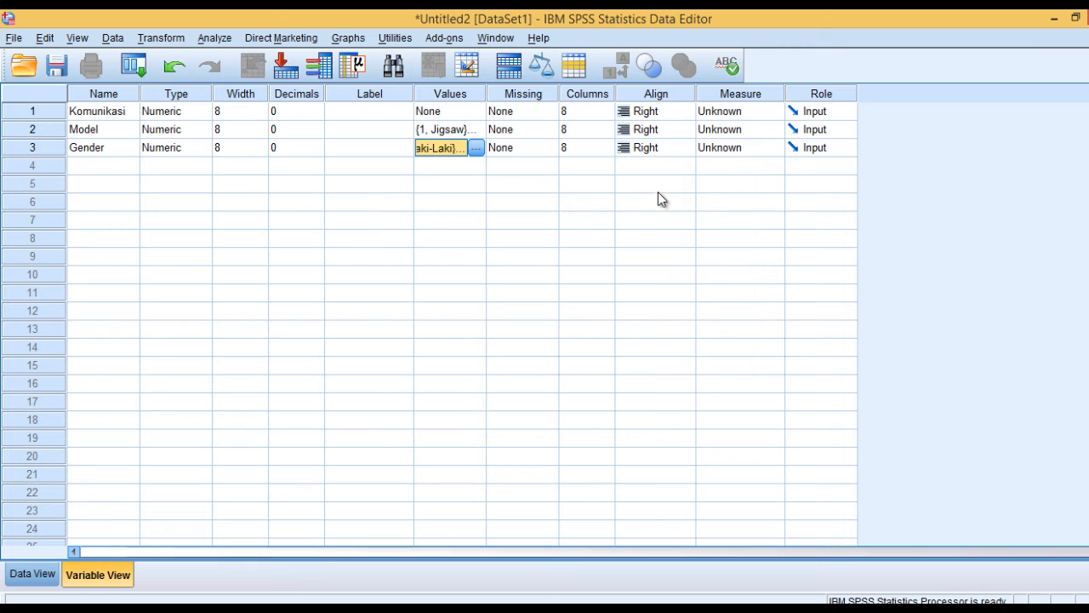
- Set the measurement level of Komunikasi to Scale and of Model and Gender to Nominal
left_click(774, 111)
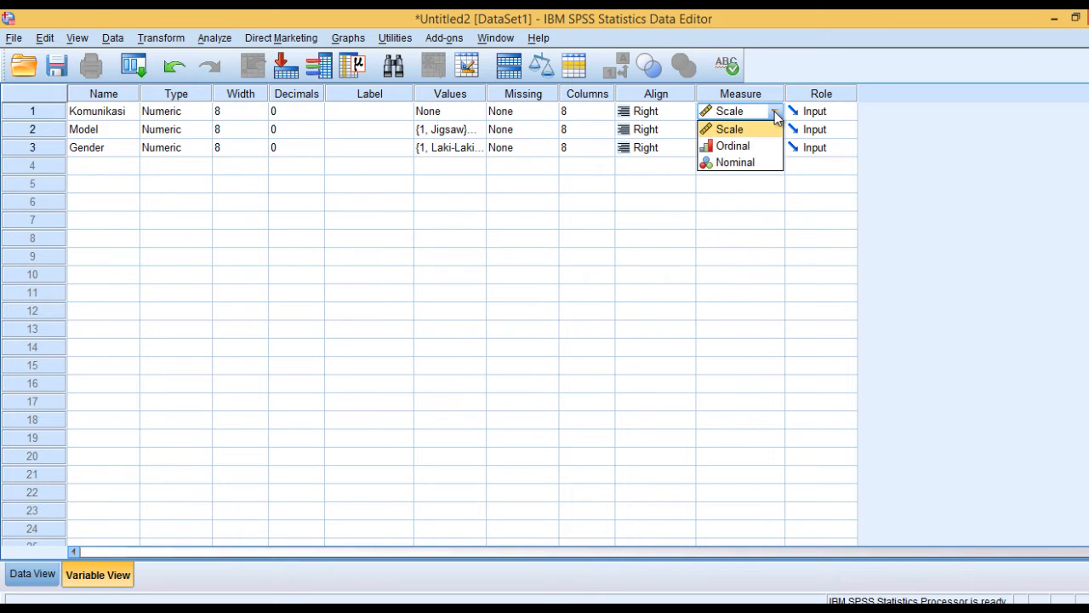
left_click(752, 130)
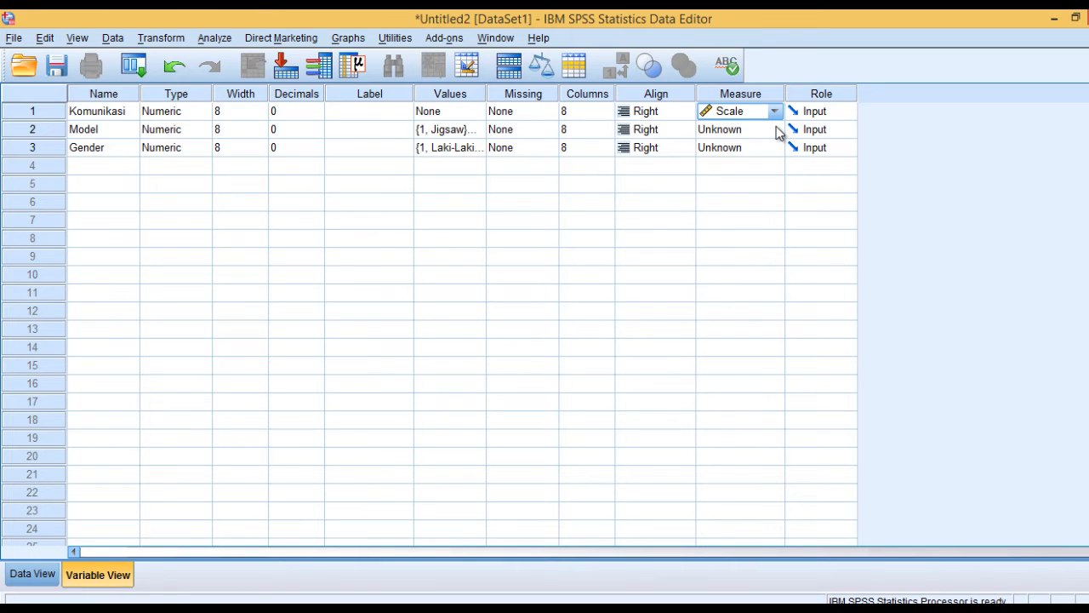
left_click(776, 130)
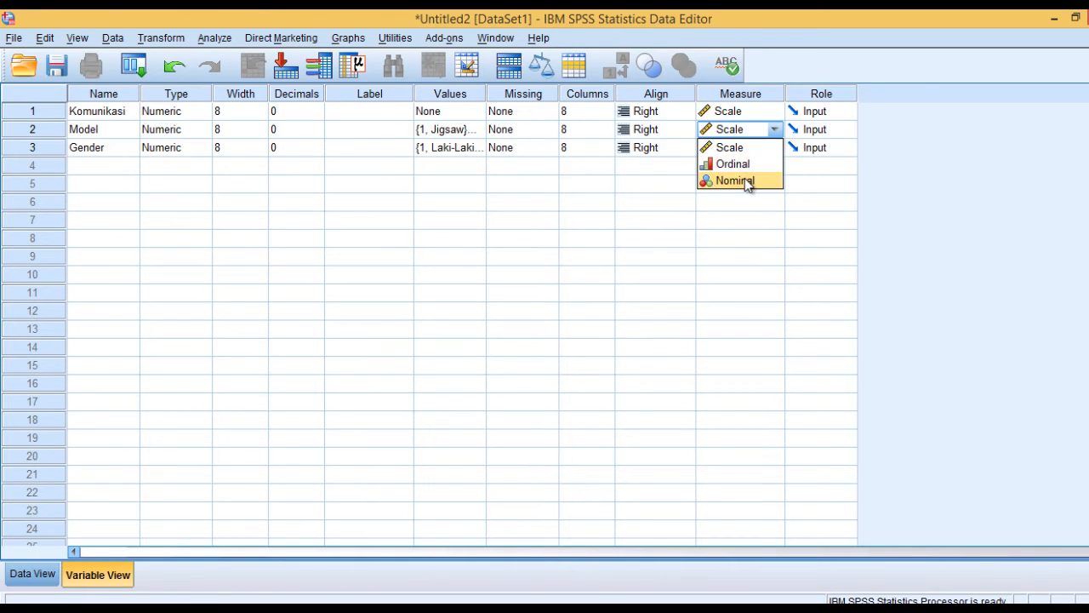
left_click(748, 181)
left_click(776, 148)
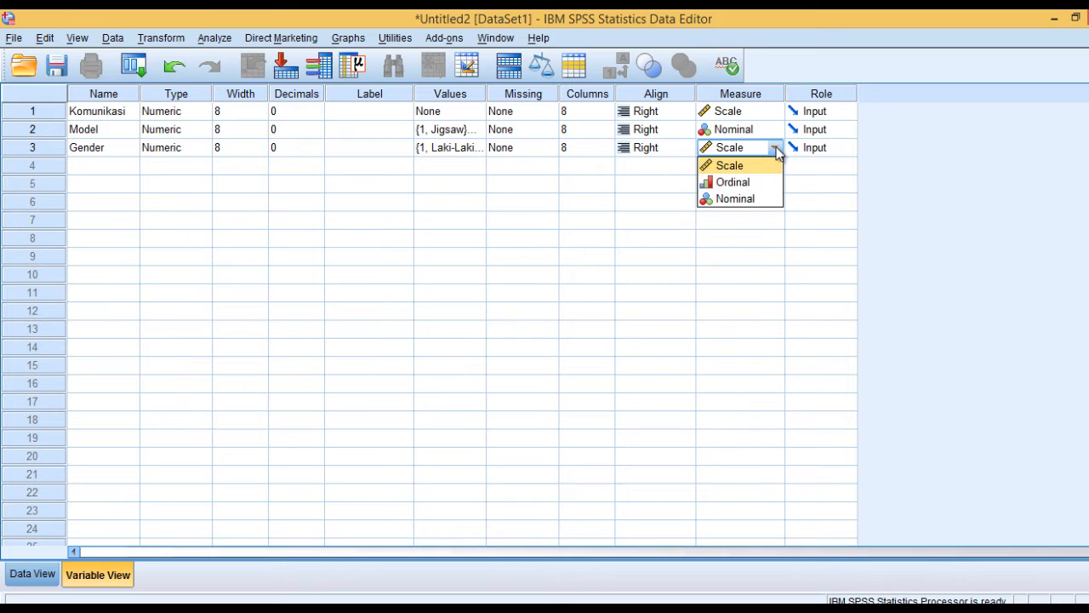
left_click(742, 198)
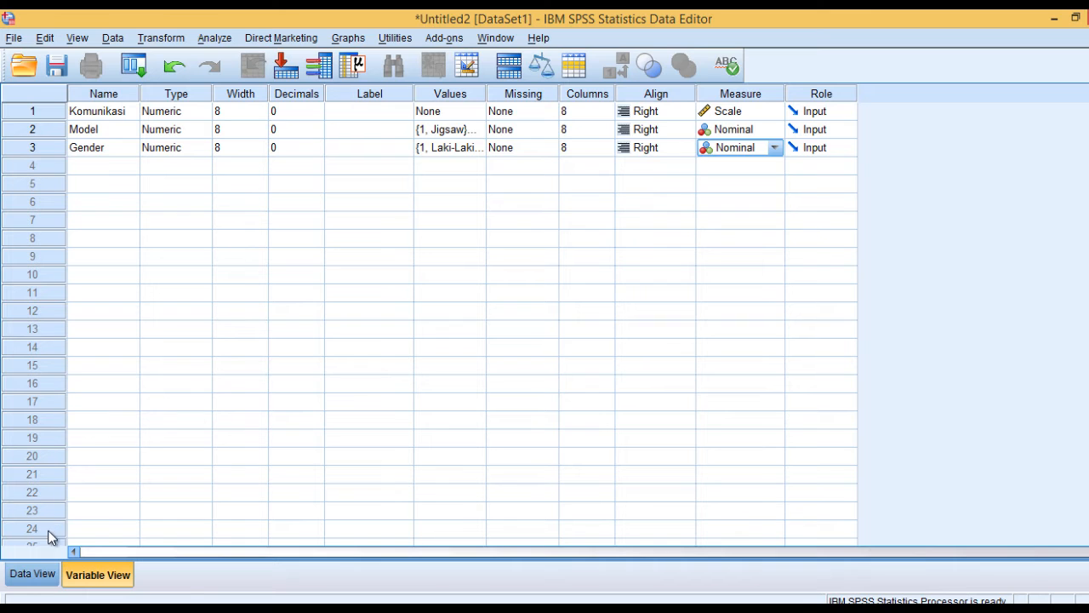
- Copy the twelve Model Jigsaw scores from the Word table into the Komunikasi column of the SPSS data, starting at row 1
left_click(32, 574)
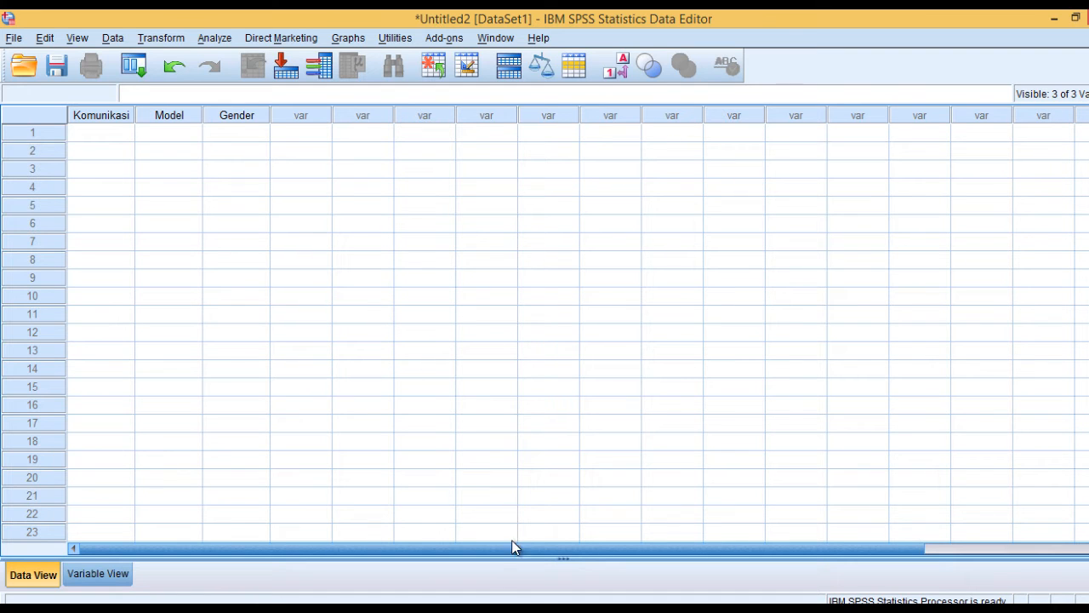
left_click(474, 609)
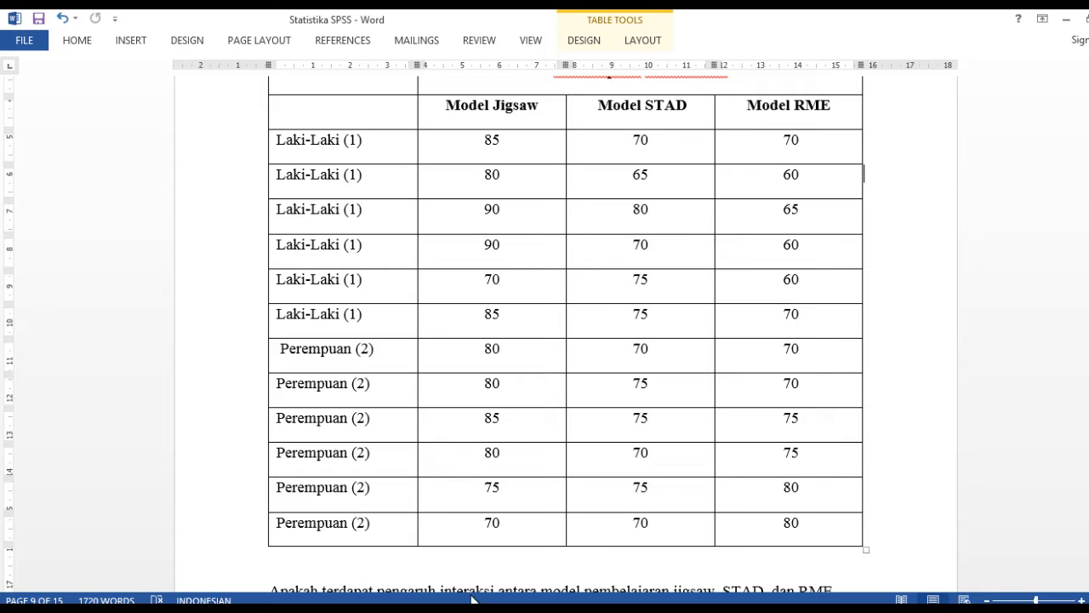
left_click_drag(459, 153, 466, 259)
left_click_drag(475, 416, 476, 521)
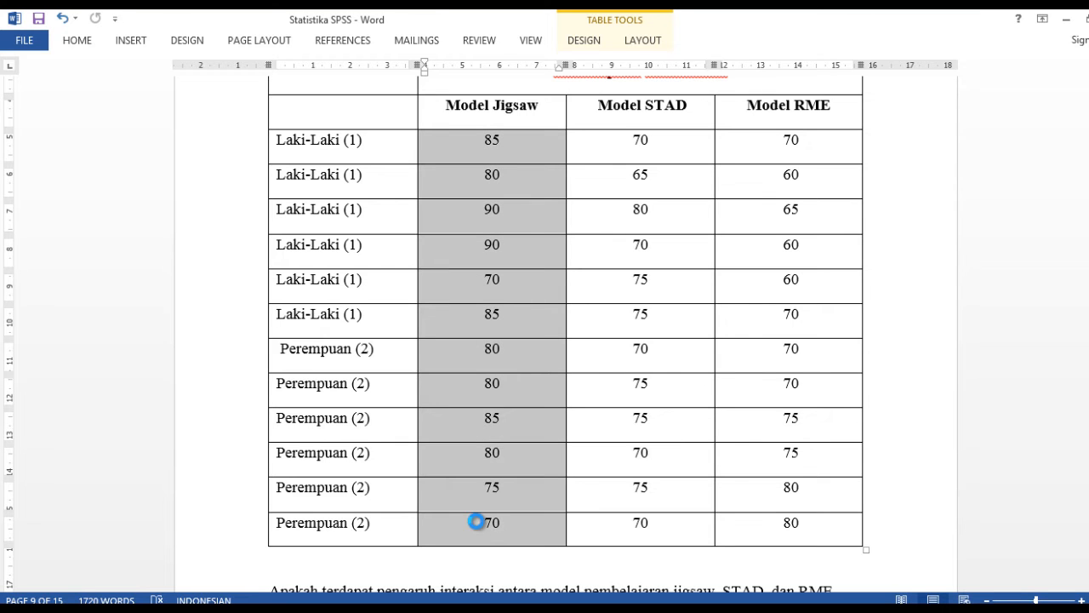
key("ctrl+c")
left_click(484, 610)
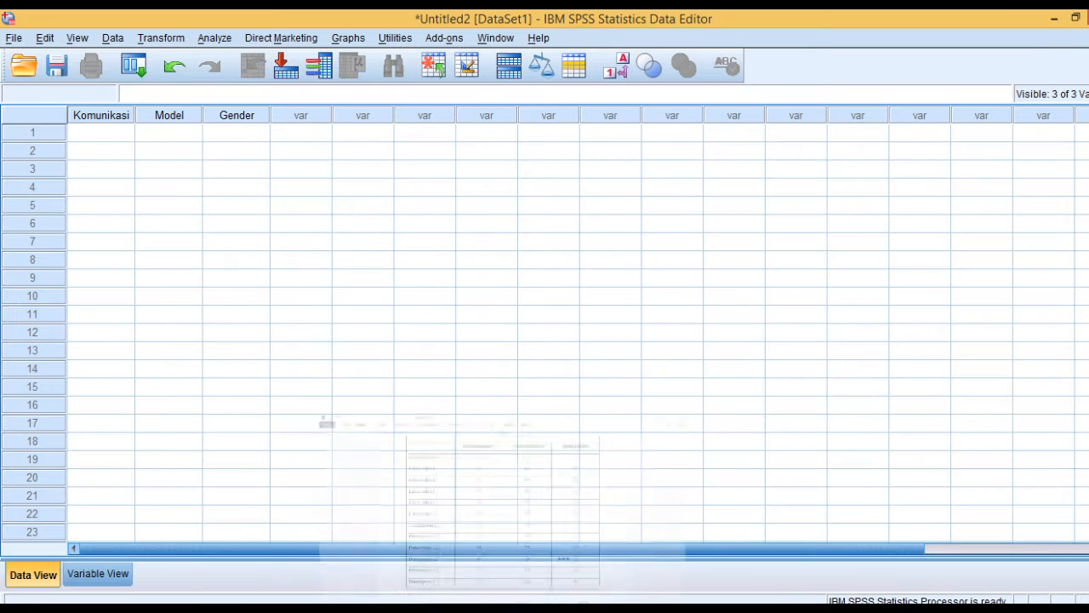
left_click(118, 132)
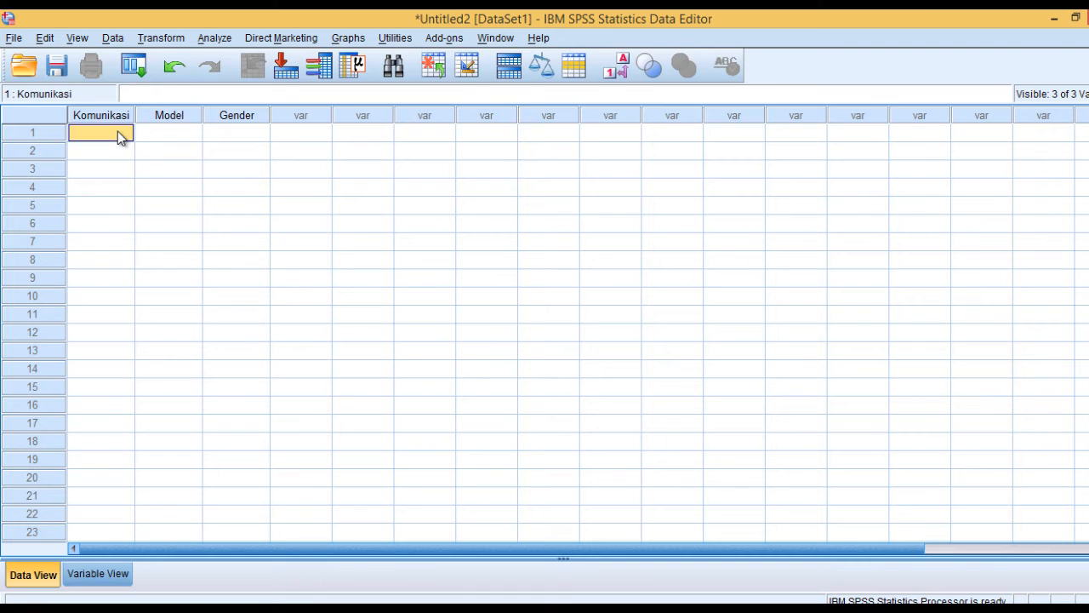
key("ctrl+v")
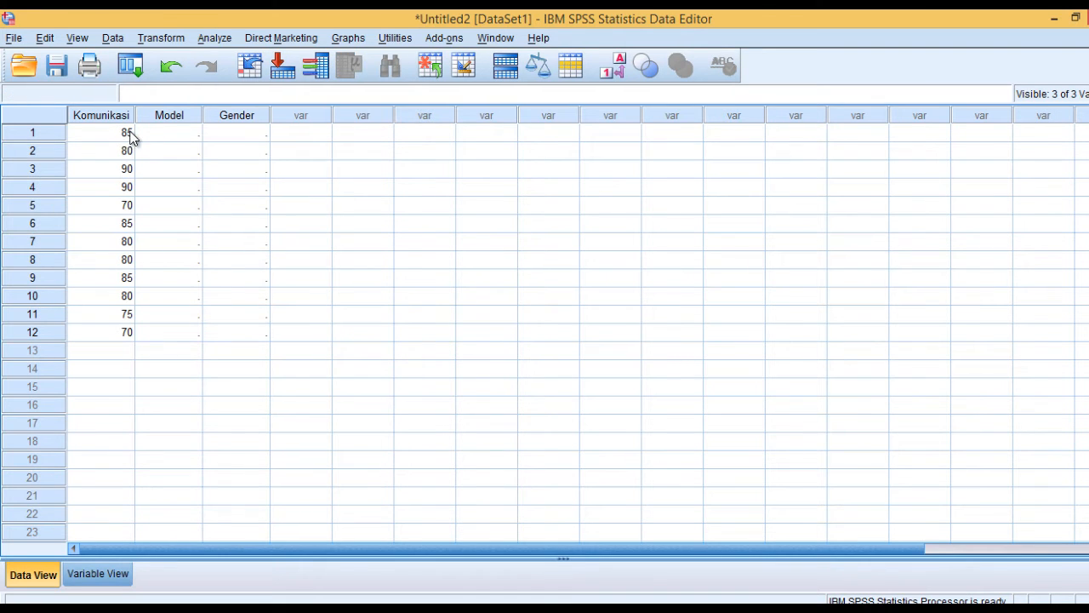
- Fill the Model column with 1 for rows 1 to 12
left_click(163, 138)
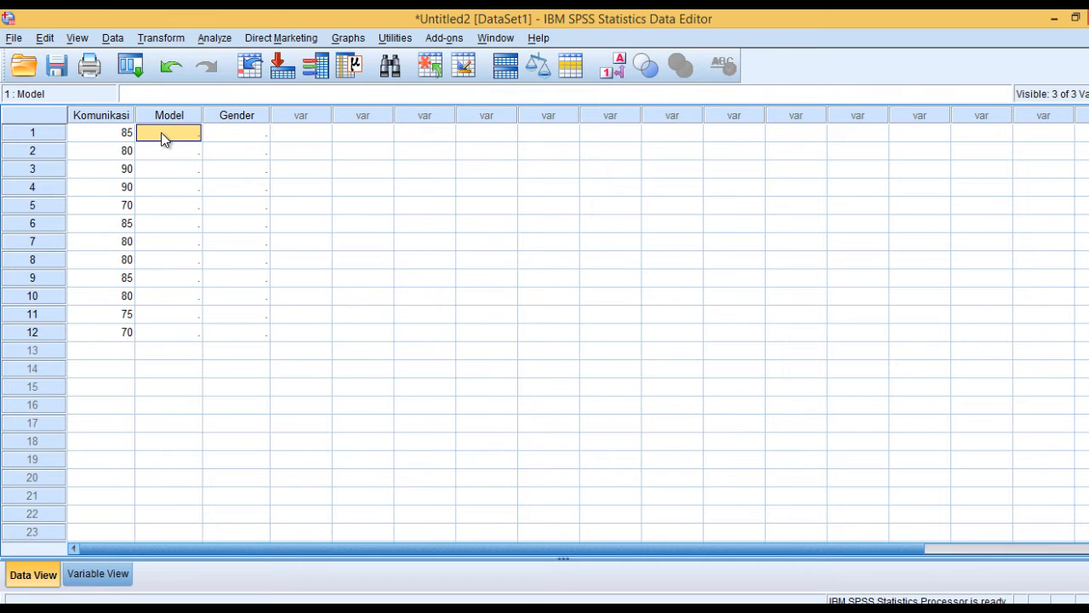
type("1")
key("Return")
type("1")
key("Return")
type("1")
key("Return")
type("1 1 1 1 1 1 1")
key("Return")
type("1")
key("Return")
type("1")
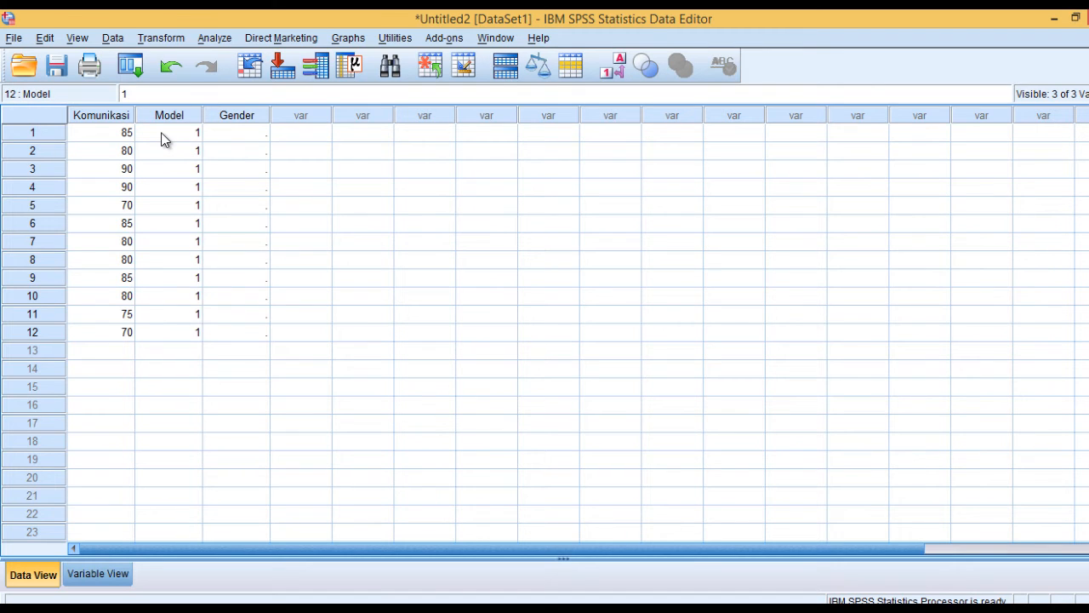
- Fill the Gender column with 1 for rows 1 to 6
left_click(240, 134)
type("1")
key("Return")
type("1")
key("Return")
type("1")
key("Return")
key("Return")
type("1")
key("Return")
type("1")
key("Return")
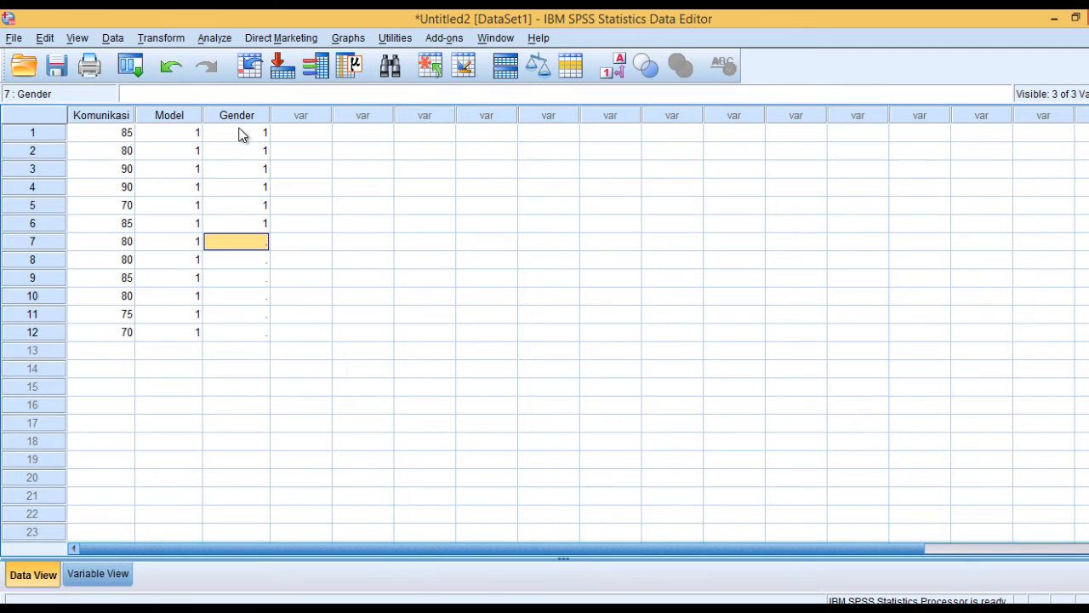
- Fill the Gender column with 2 for rows 7 to 12
type("2")
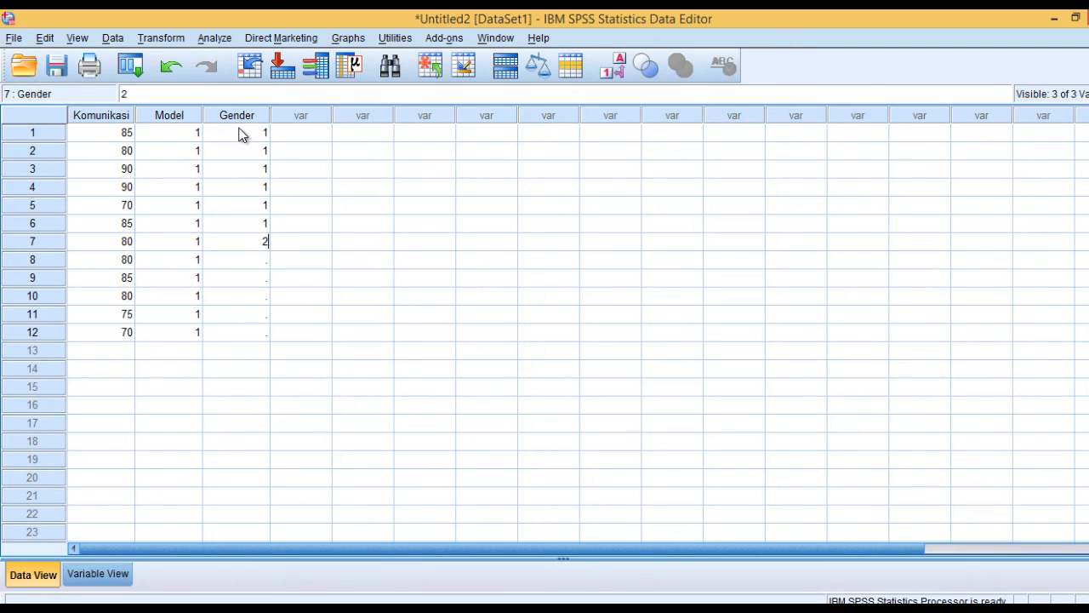
key("Return")
type("2")
key("Return")
type("2")
key("Return")
type("2")
key("Return")
type("2")
key("Return")
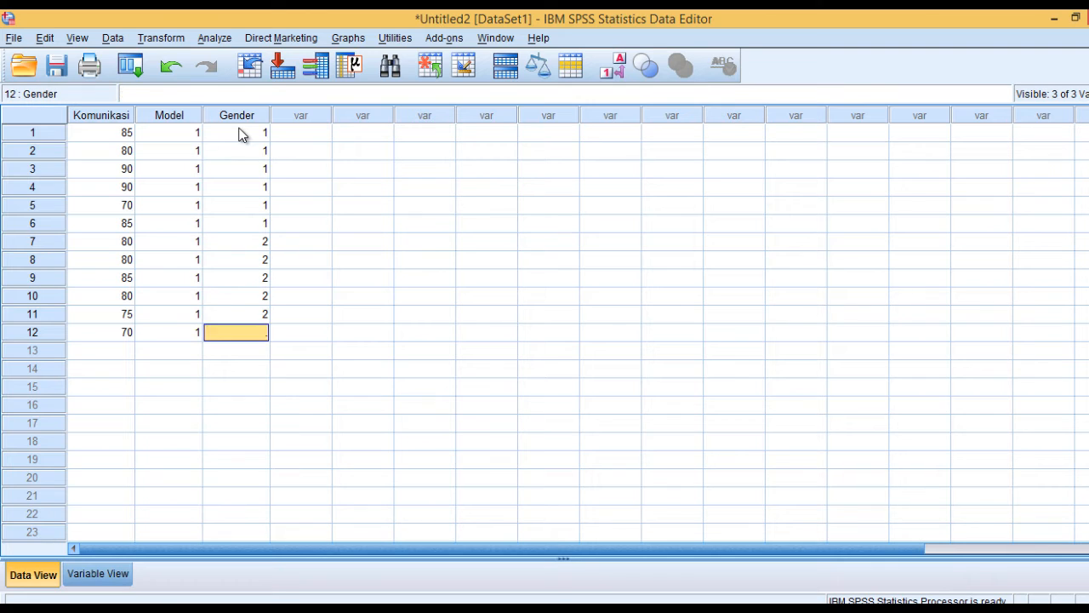
type("2")
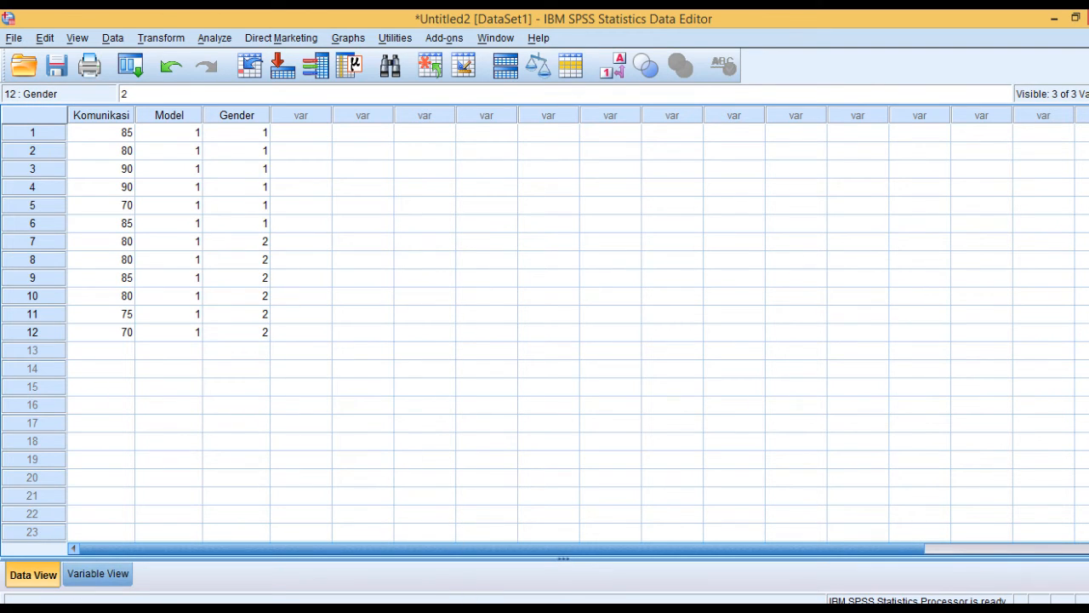
- Copy the twelve Model STAD scores from the Word table into the Komunikasi column in SPSS, starting at row 13
key("alt+Tab")
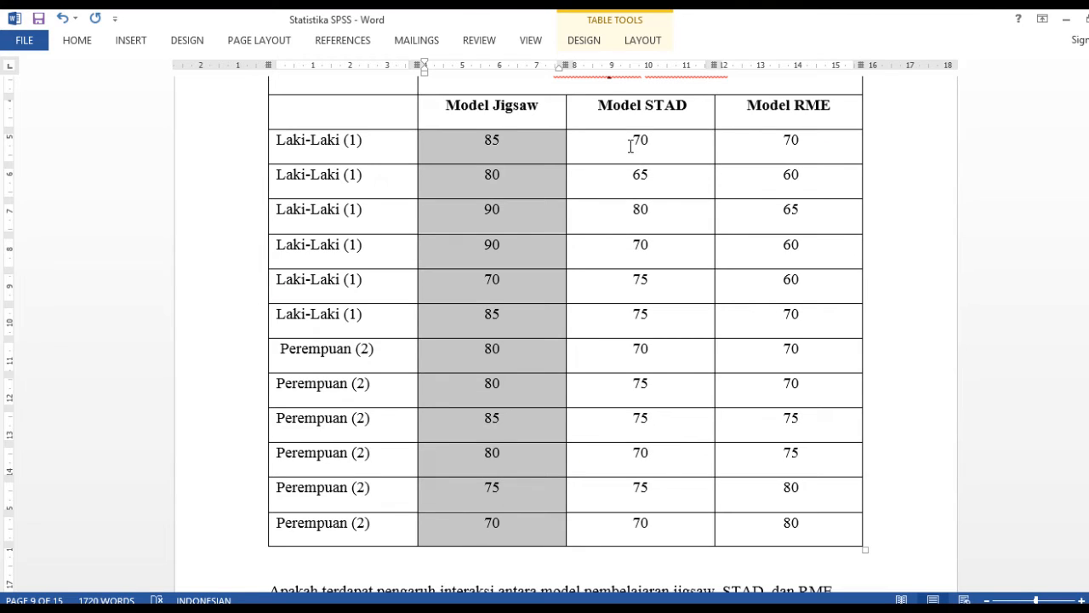
left_click_drag(627, 141, 656, 523)
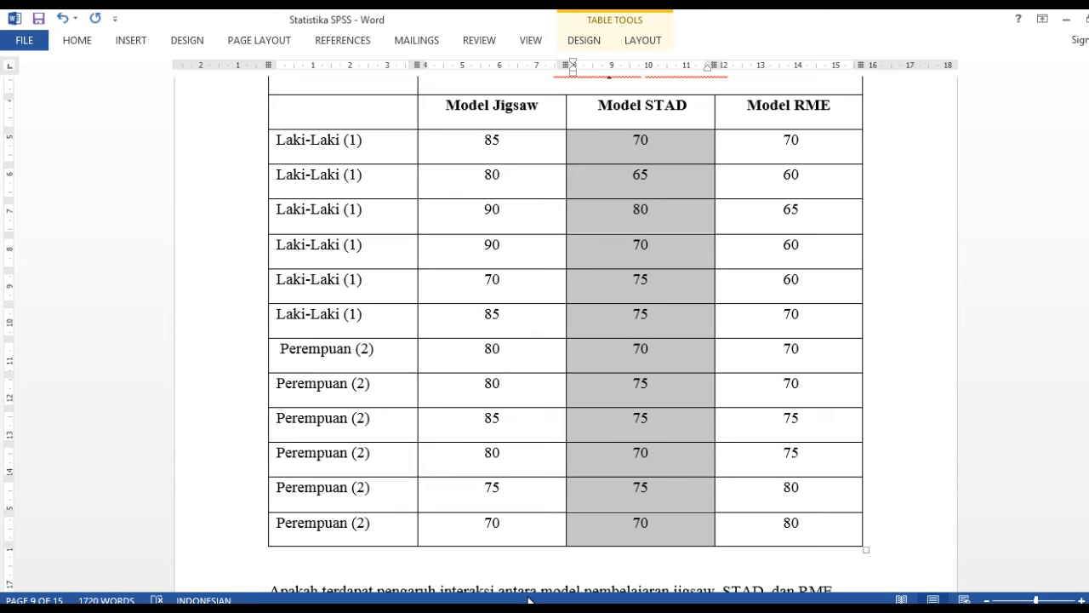
key("alt+Tab")
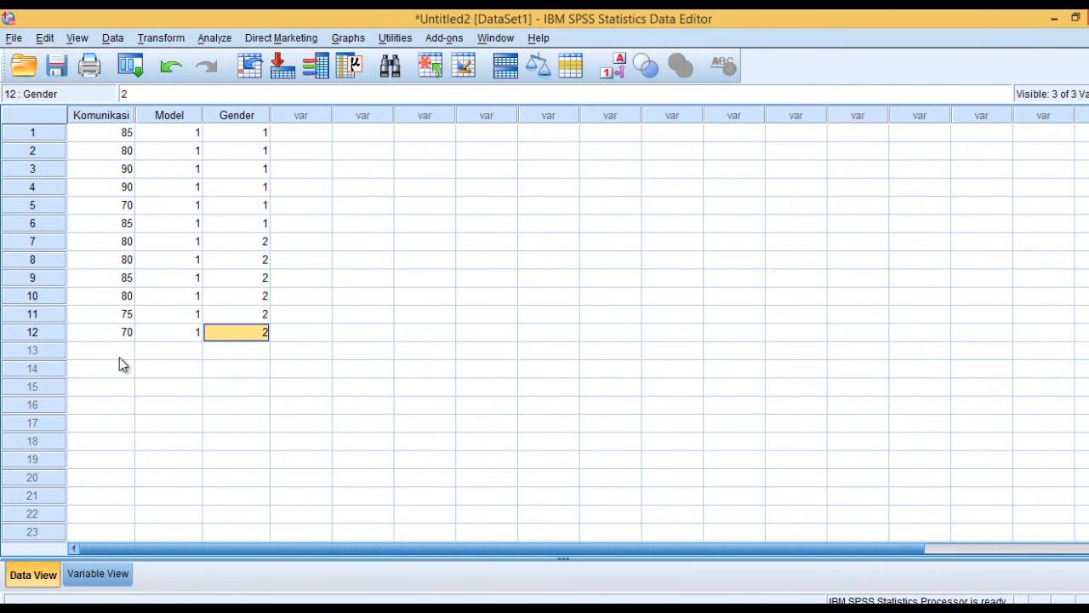
left_click(117, 355)
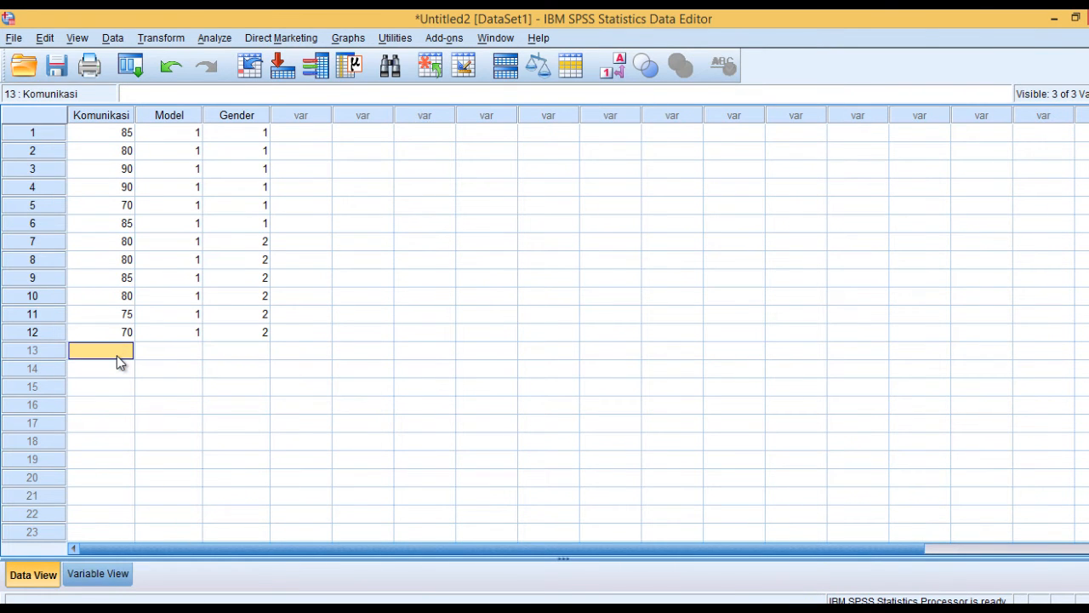
key("ctrl+v")
- Fill the Model column with 2 for rows 13 to 24
left_click(170, 348)
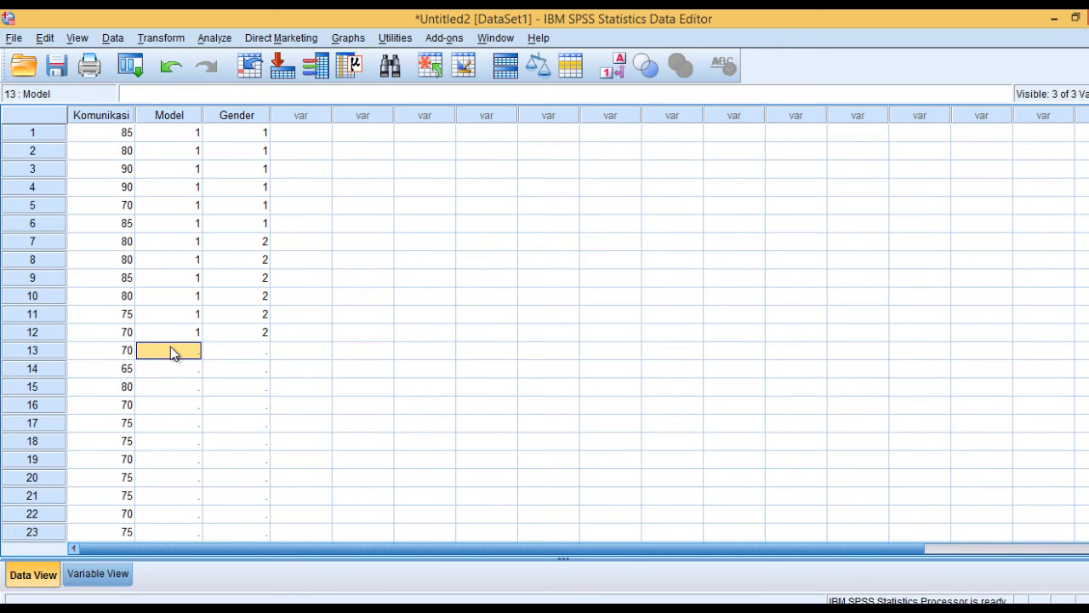
type("2")
key("Return")
type("2")
key("Return")
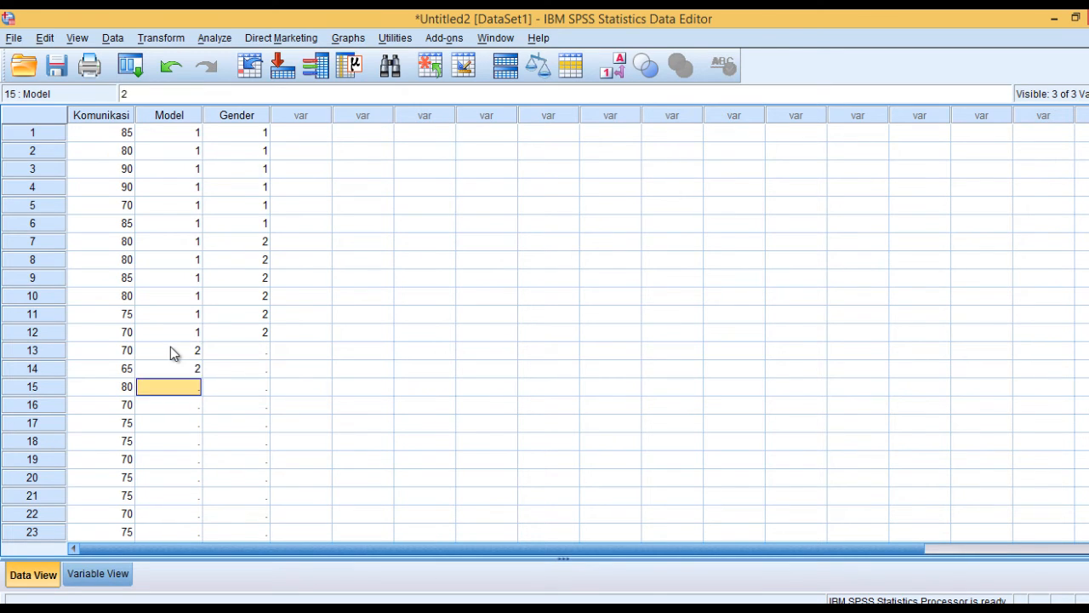
type("2 2 2 2 2 2")
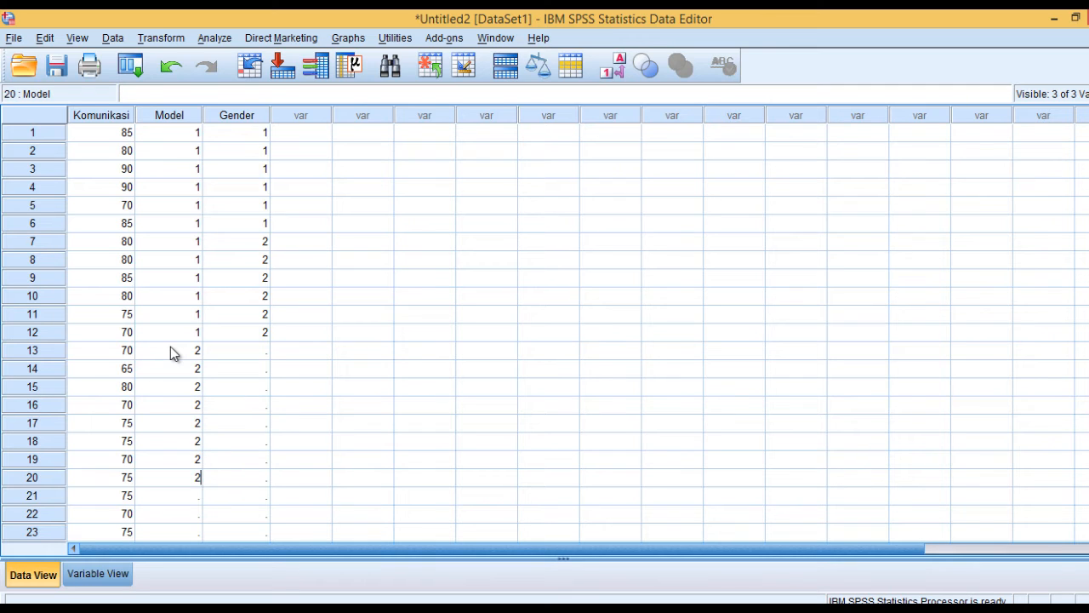
key("Return")
type("2")
key("Return")
type("2")
key("Return")
type("2")
key("Return")
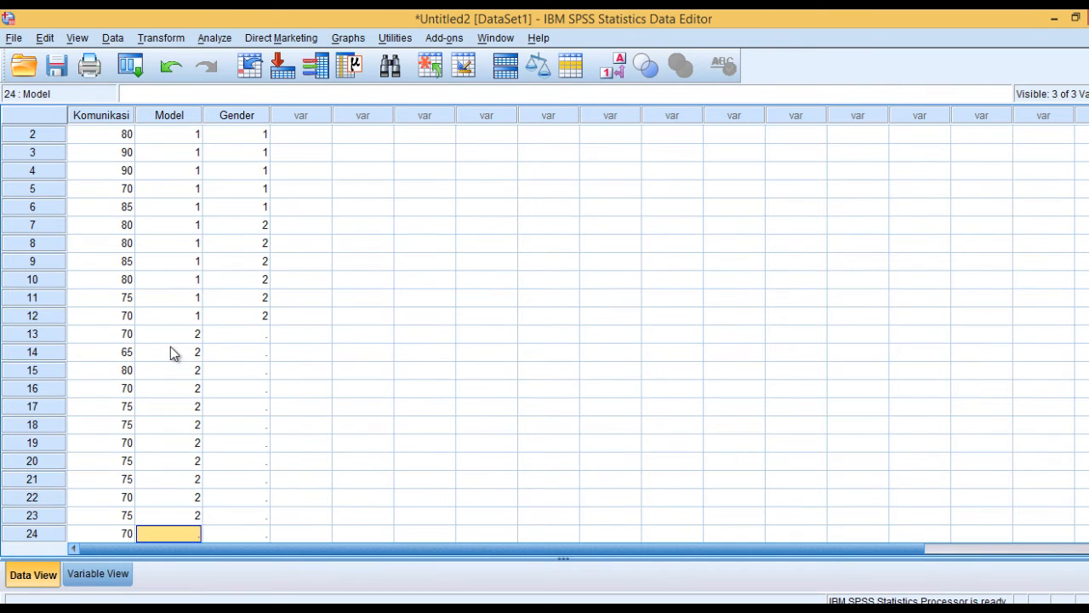
type("2")
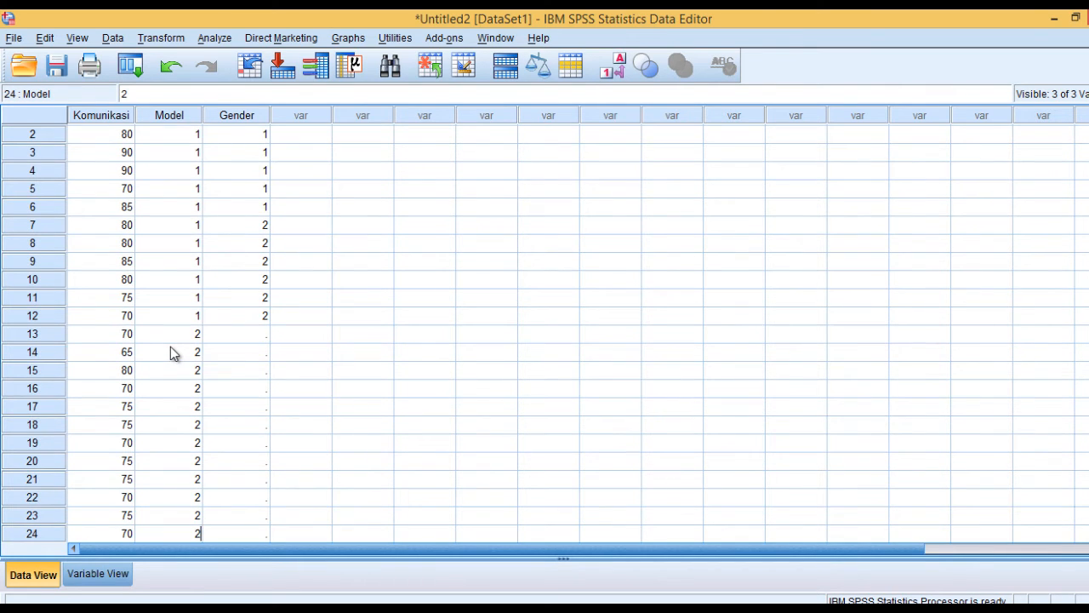
- Fill the Gender column with 1 for rows 13 to 18
left_click(228, 333)
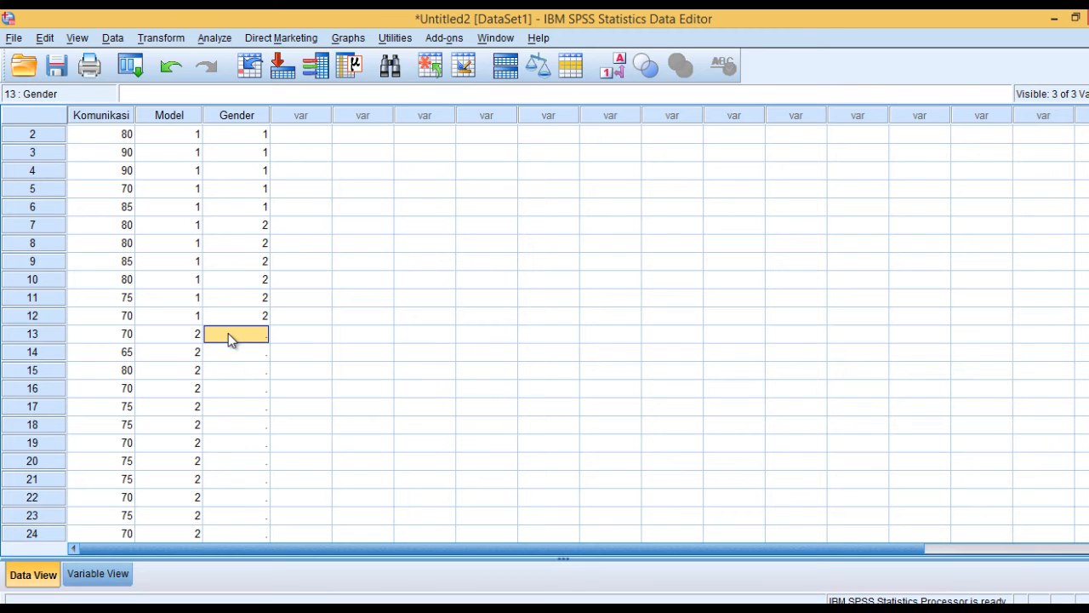
type("1")
key("Return")
type("1")
key("Return")
type("1")
key("Return")
type("1")
key("Return")
type("1")
key("Return")
type("1")
key("Return")
- Fill the Gender column with 2 for rows 19 to 24
type("2")
key("Return")
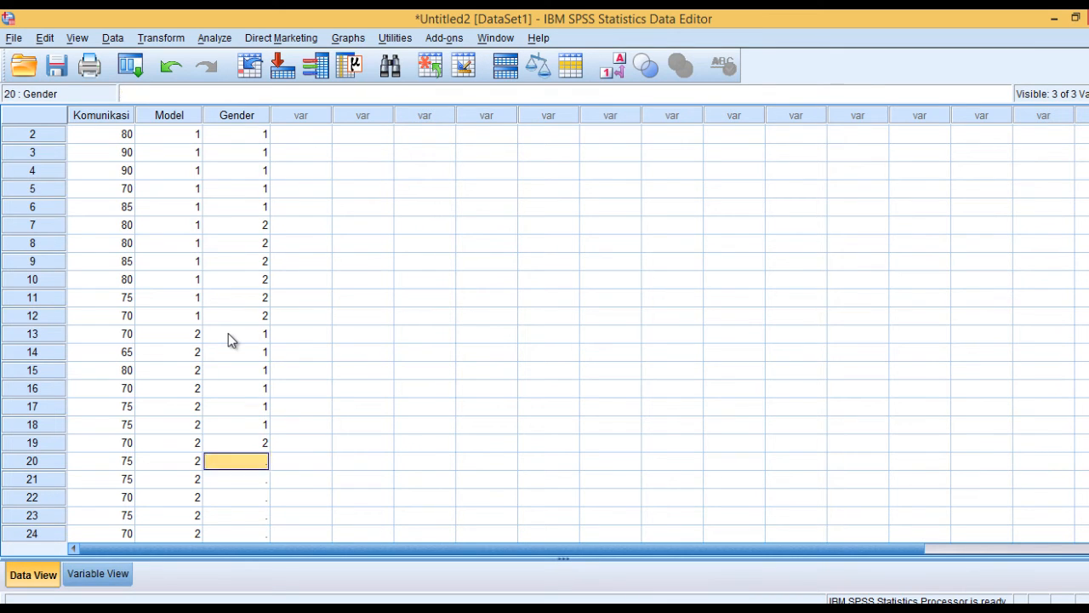
type("2")
key("Return")
type("2")
key("Return")
type("2")
key("Return")
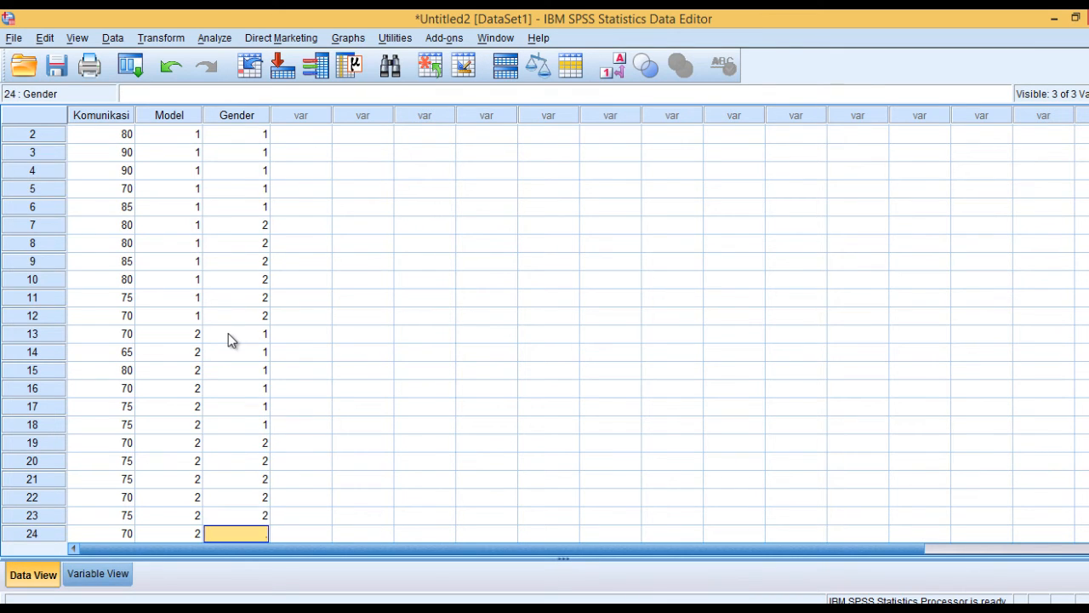
type("2")
key("Return")
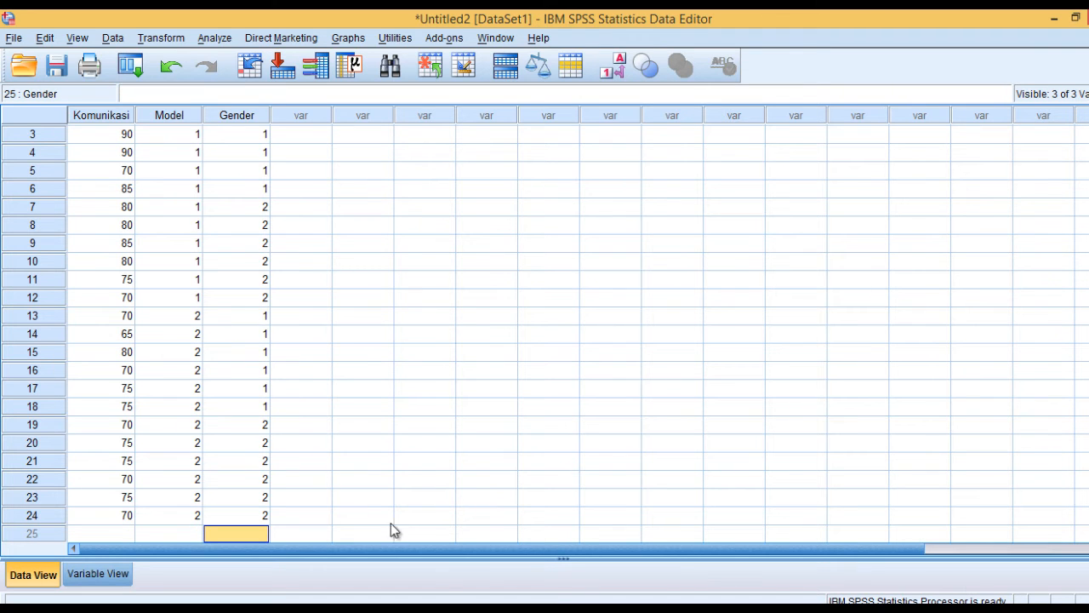
- Copy the twelve Model RME scores from the Word table into the Komunikasi column in SPSS, starting at row 25
key("alt+Tab")
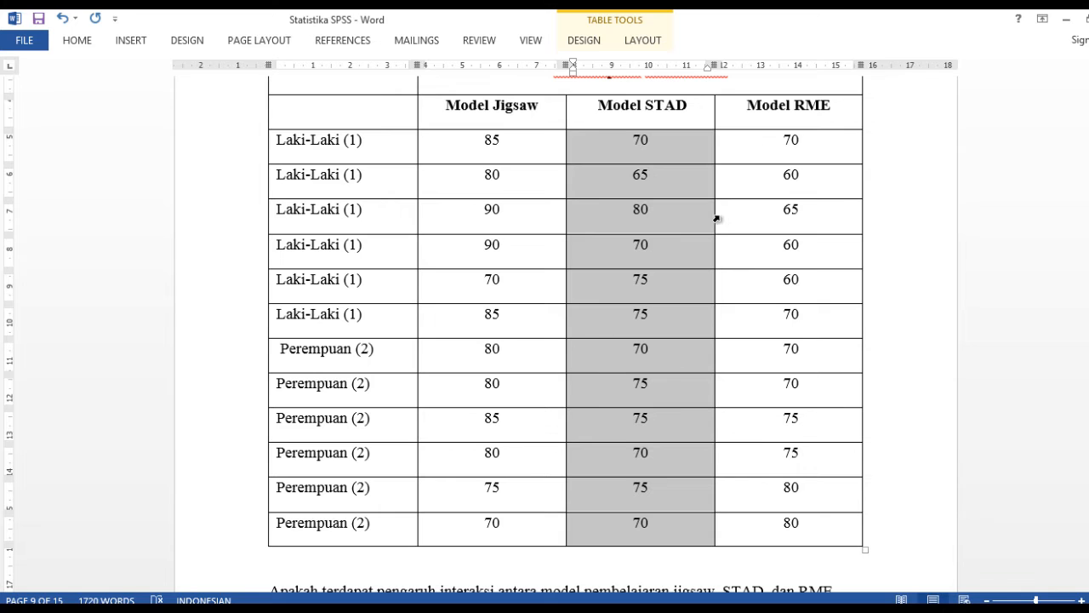
left_click(777, 139)
left_click_drag(778, 139, 800, 531)
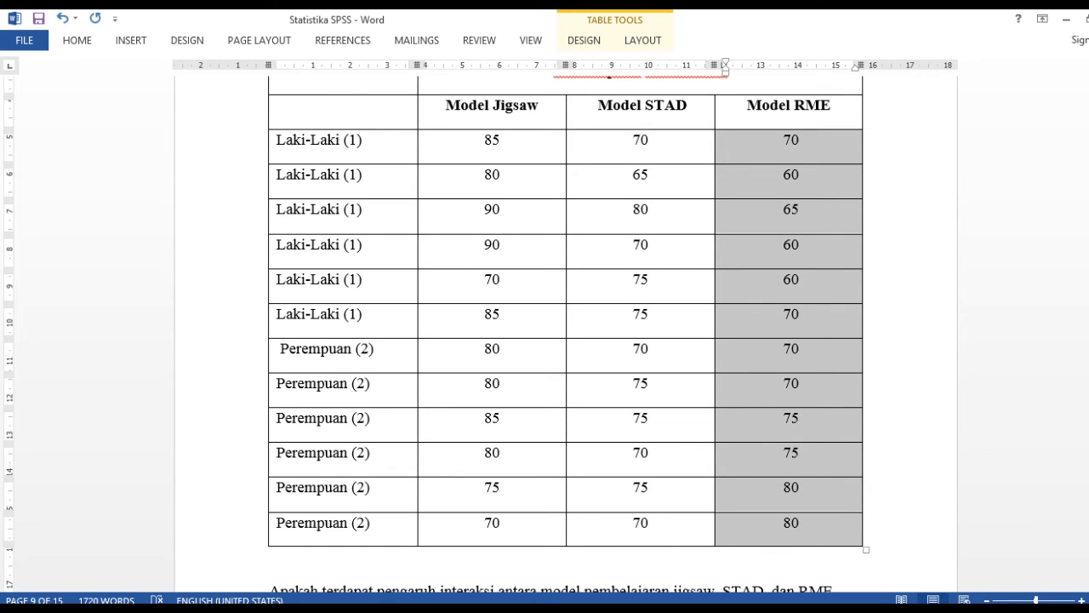
key("alt+Tab")
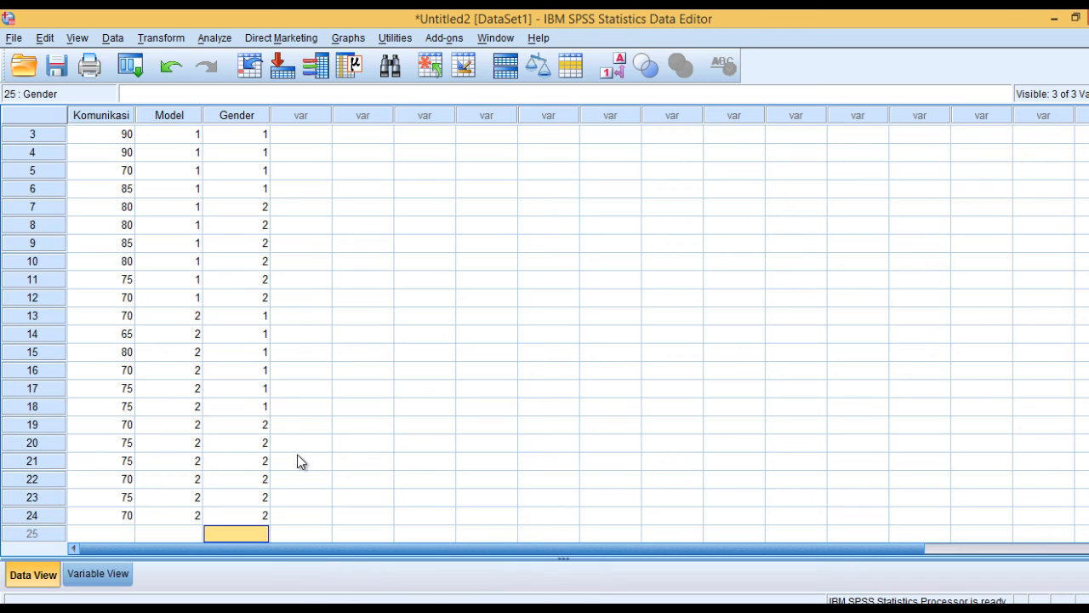
left_click(116, 534)
type("70")
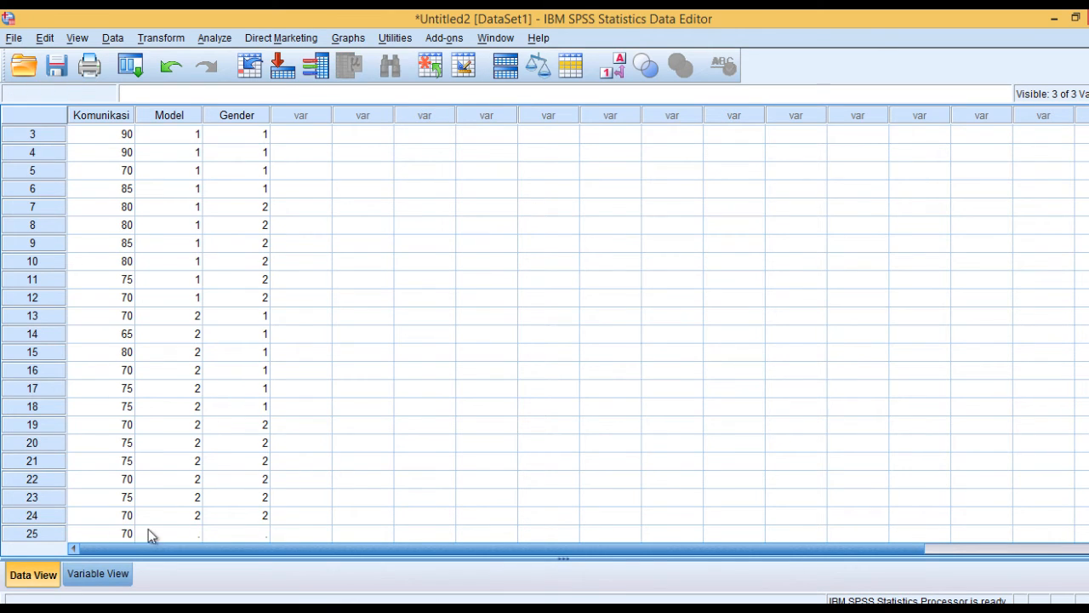
- Fill the Model column with 3 for rows 25 to 36
left_click(171, 532)
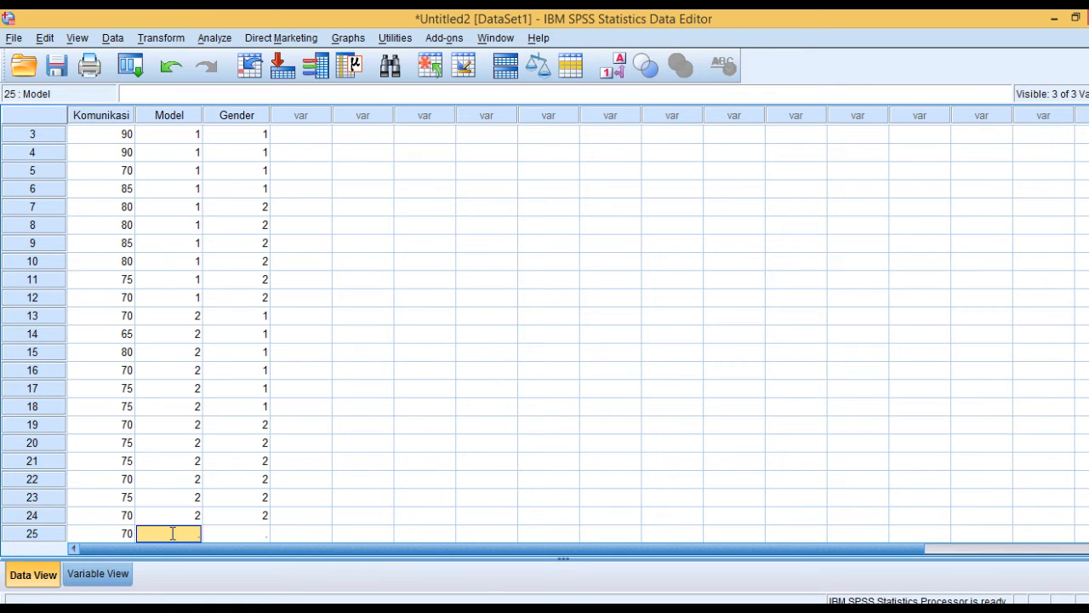
type("3 3 3 3 3 ")
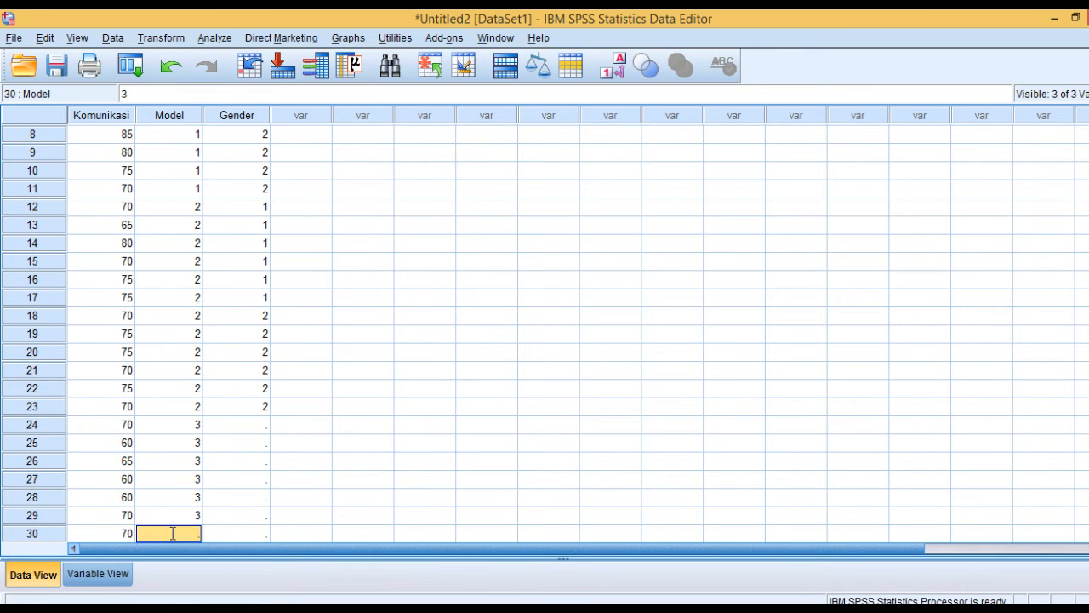
type("3 3 3")
key("Return")
type("3")
key("Return")
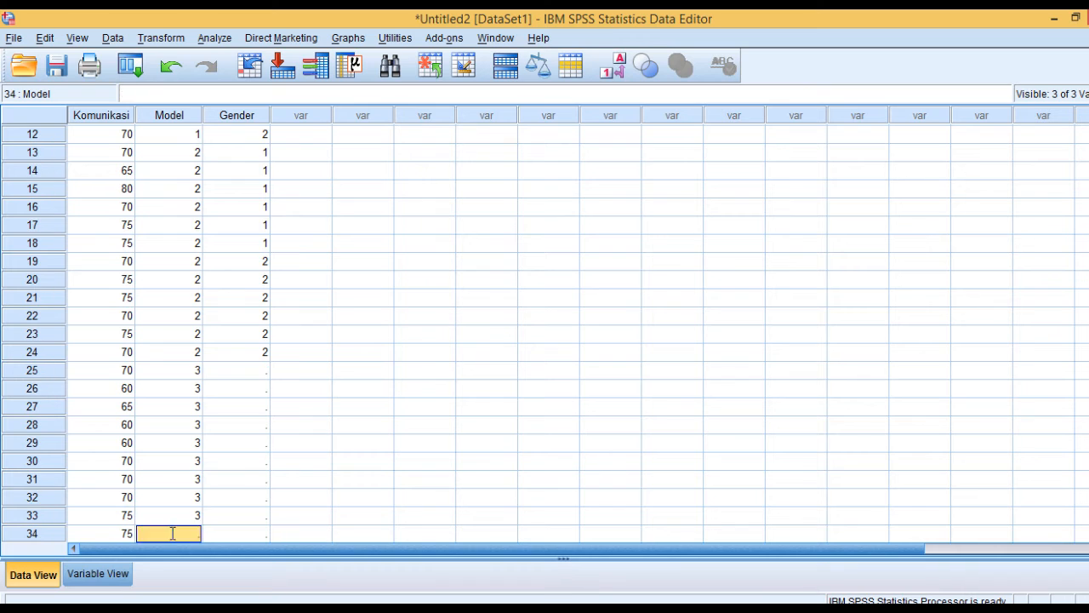
type("3")
key("Return")
type("3")
key("Return")
type("3")
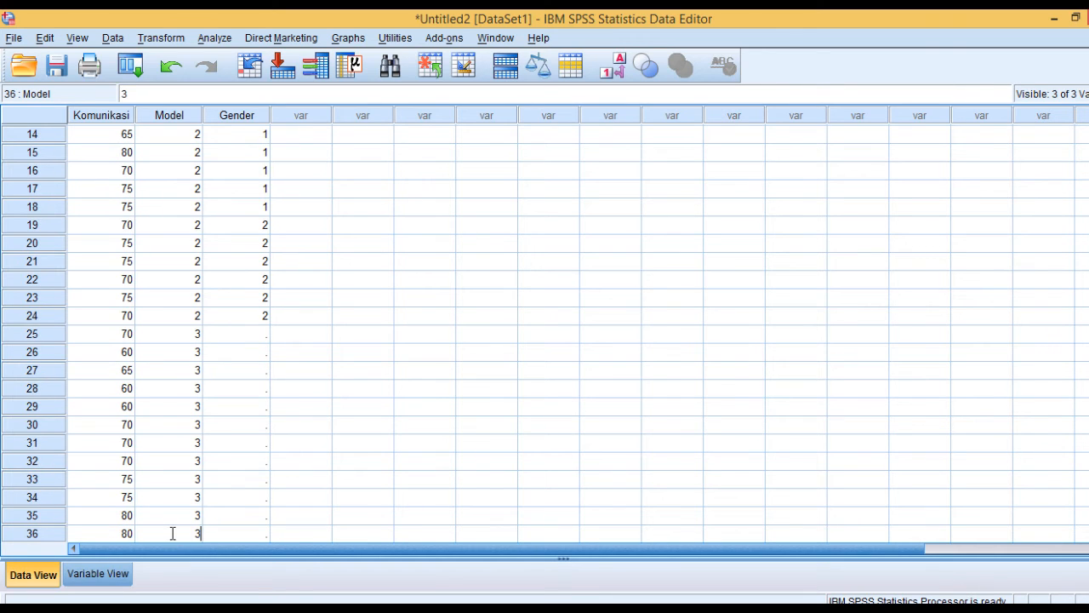
- Fill the Gender column with 1 for rows 25 to 30
left_click(249, 331)
type("1")
key("Return")
type("1")
key("Return")
type("1")
key("Return")
type("1")
key("Return")
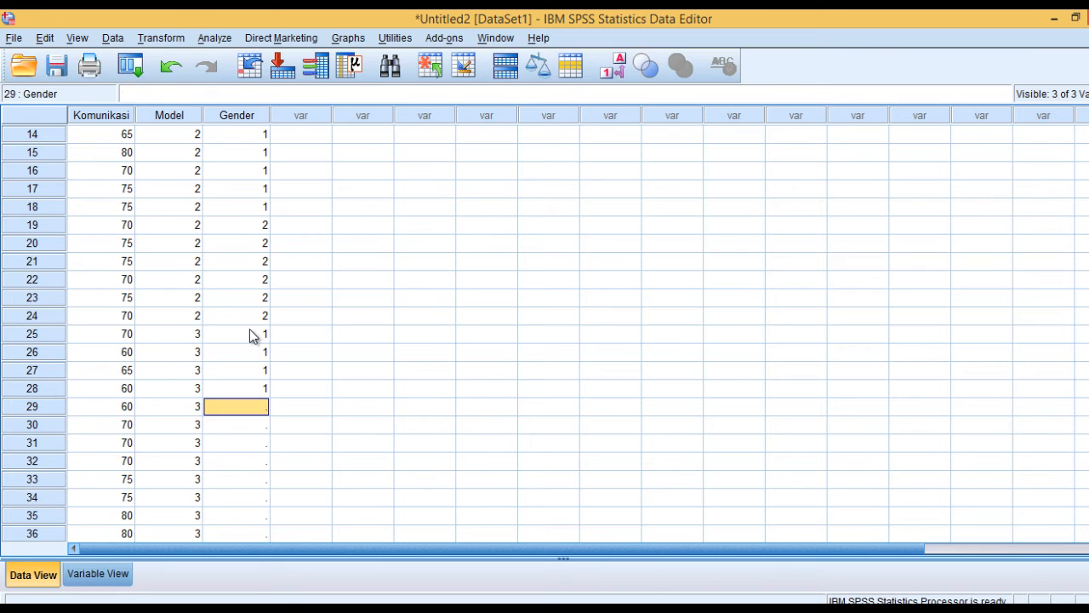
type("1")
key("Return")
type("1")
key("Return")
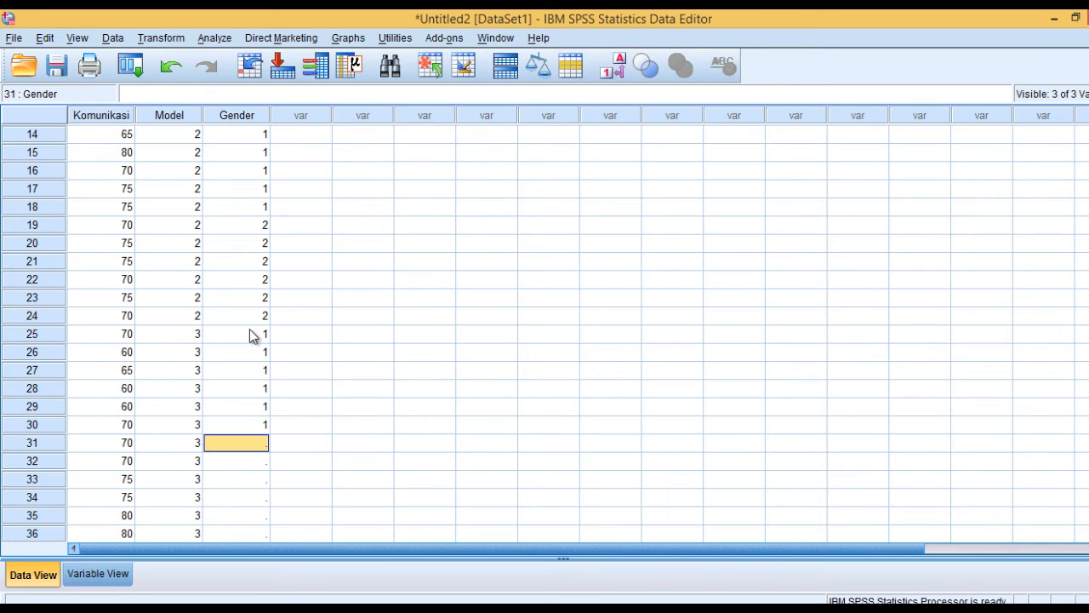
- Fill the Gender column with 2 for rows 31 to 36
type("2 ")
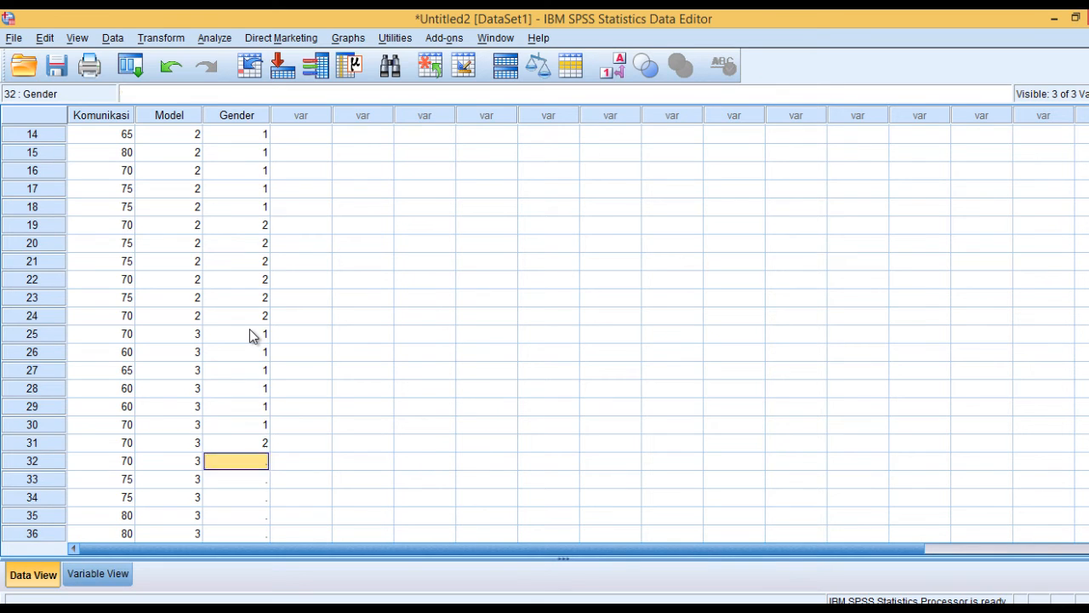
type("2")
key("Return")
type("2")
key("Return")
type("2")
key("Return")
type("2")
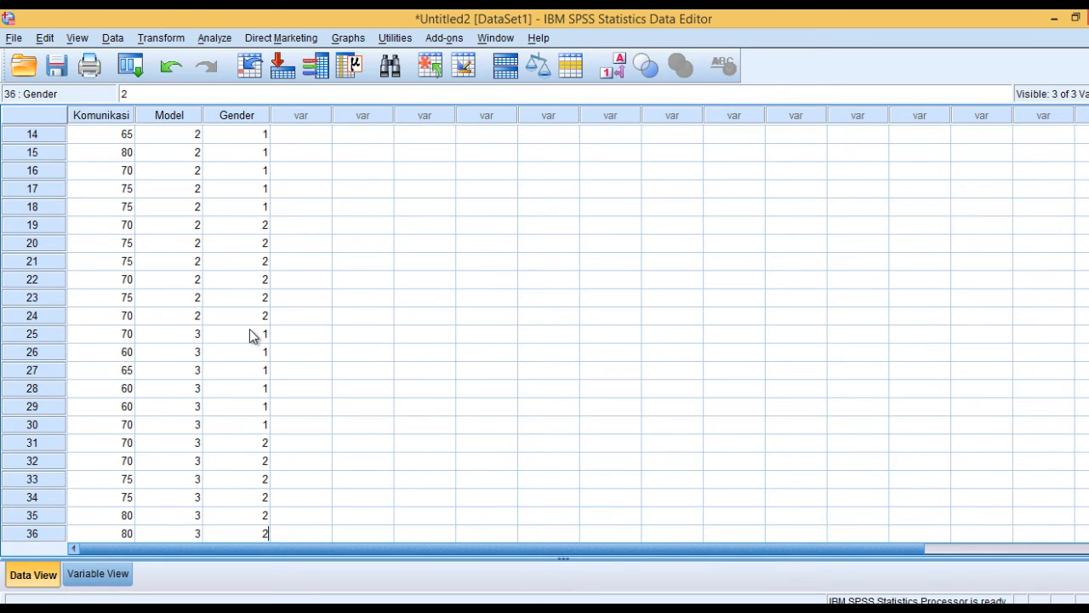
key("Return")
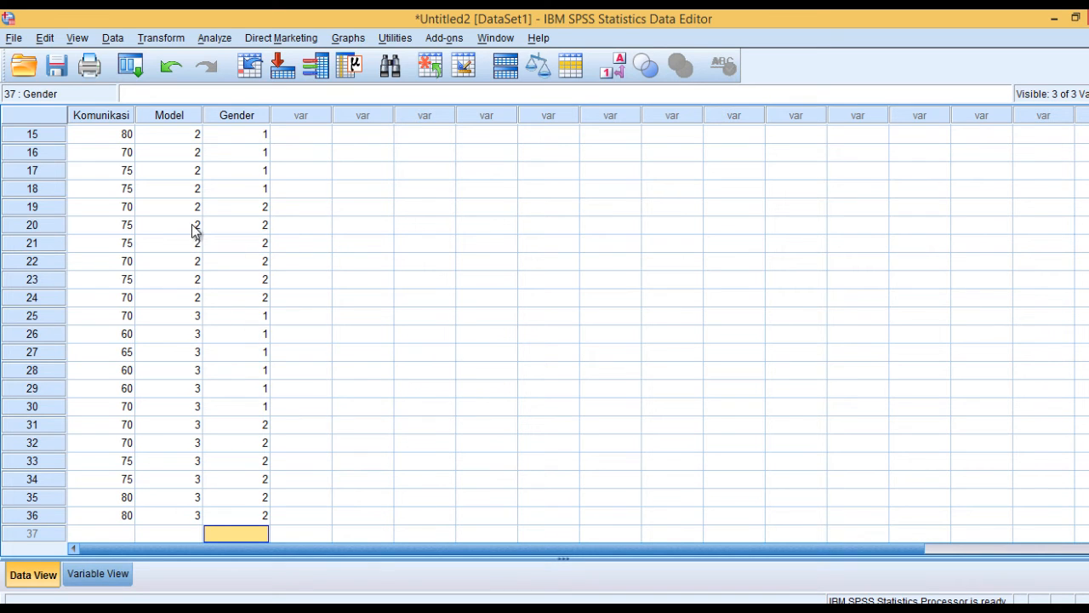
- Set up a univariate General Linear Model with Komunikasi as dependent variable and Model and Gender as fixed factors
left_click(215, 39)
mouse_move(251, 118)
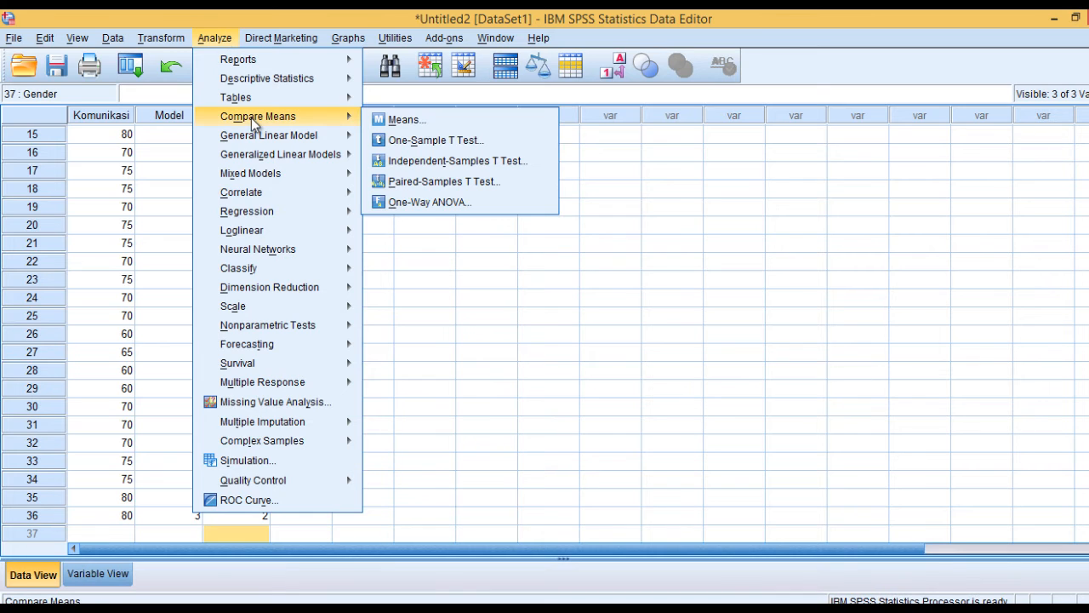
mouse_move(269, 143)
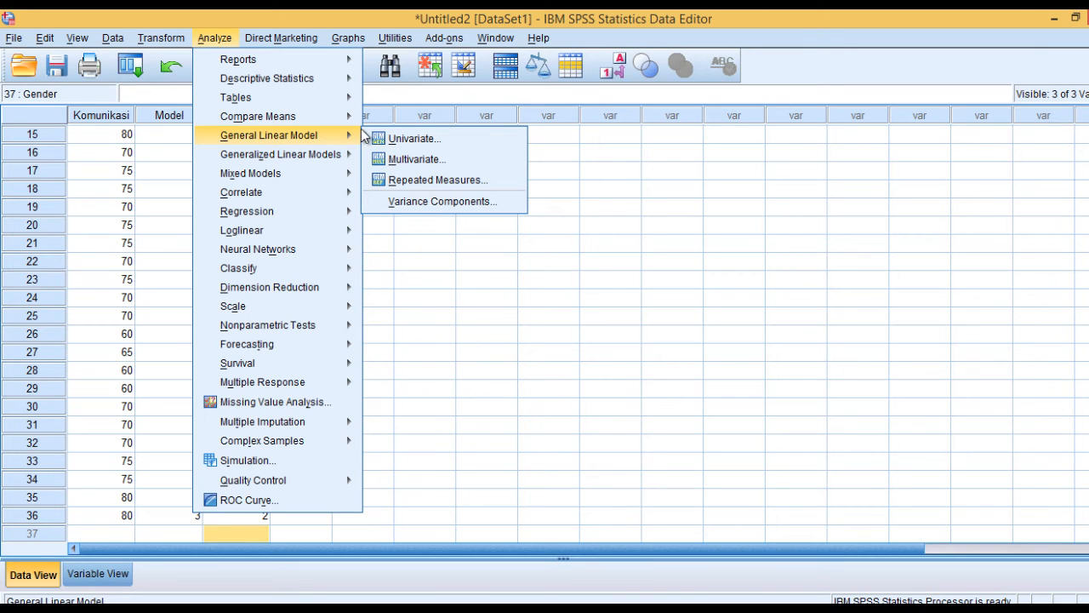
left_click(447, 137)
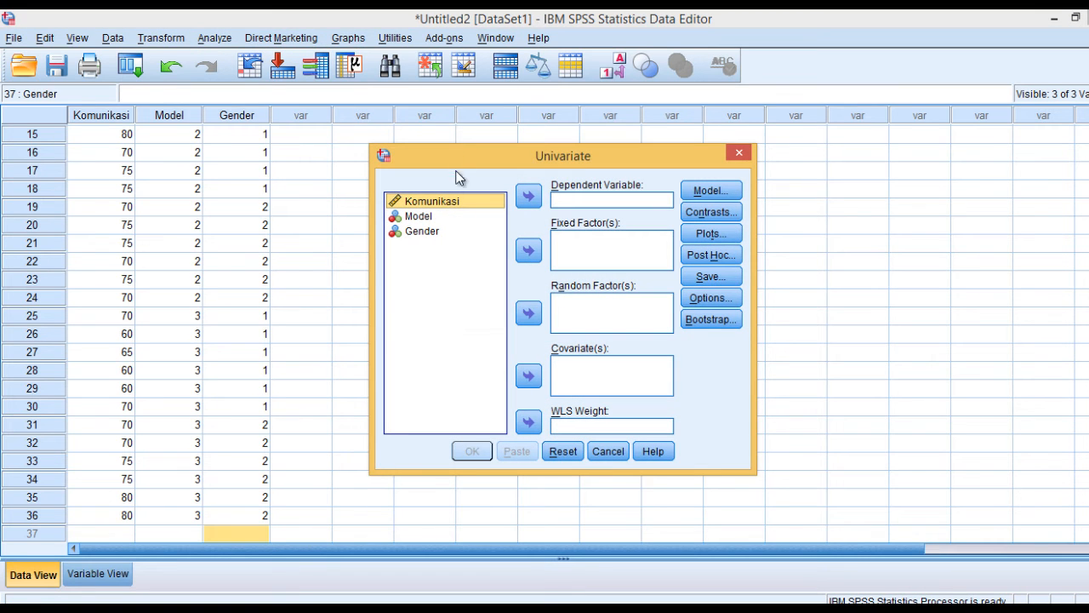
left_click(531, 198)
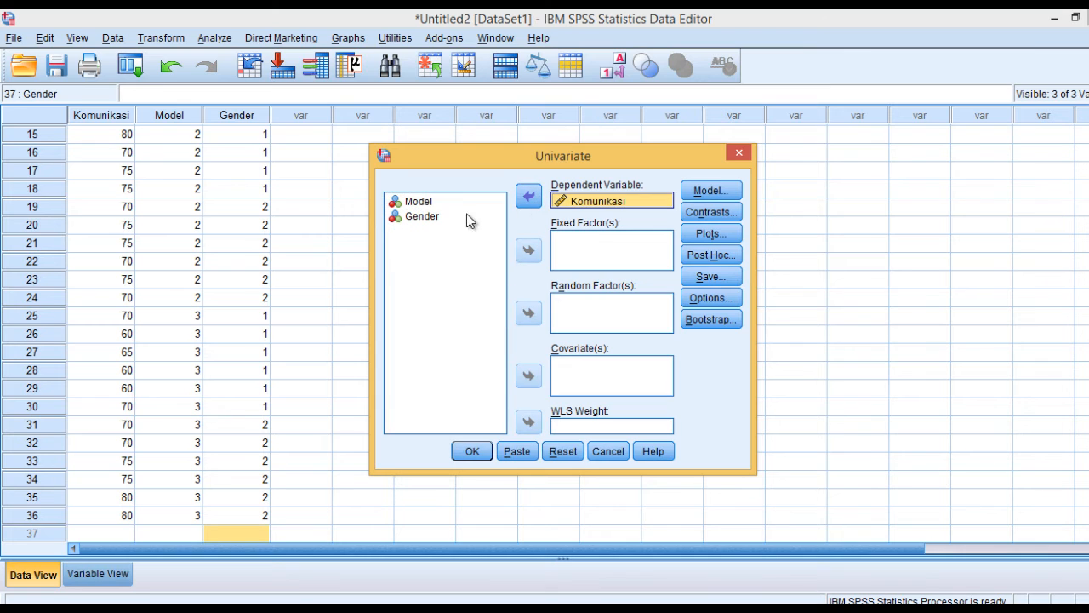
left_click(430, 201)
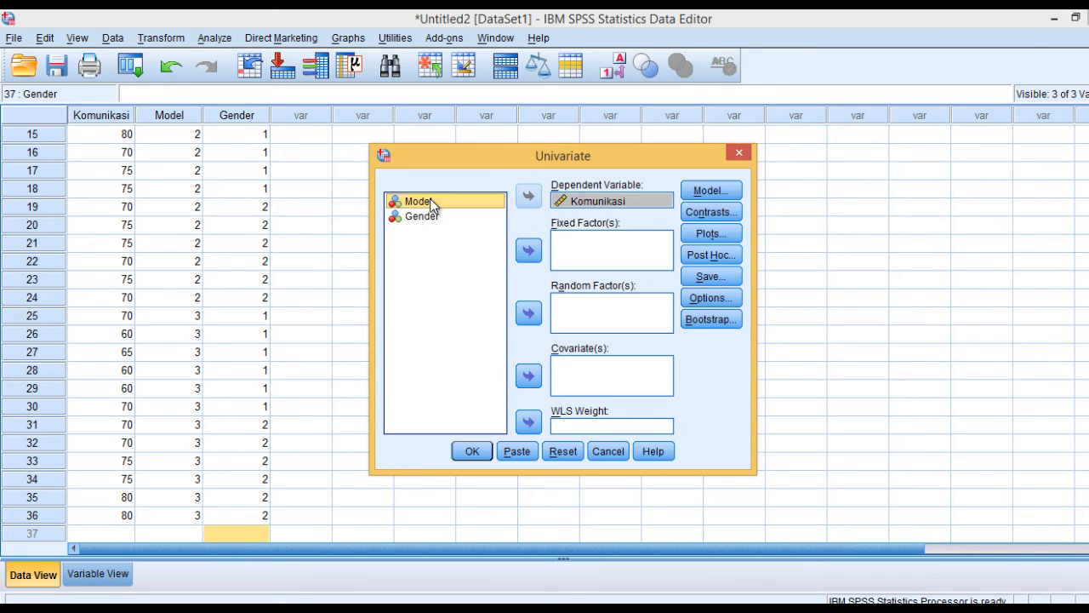
key("shift+Down")
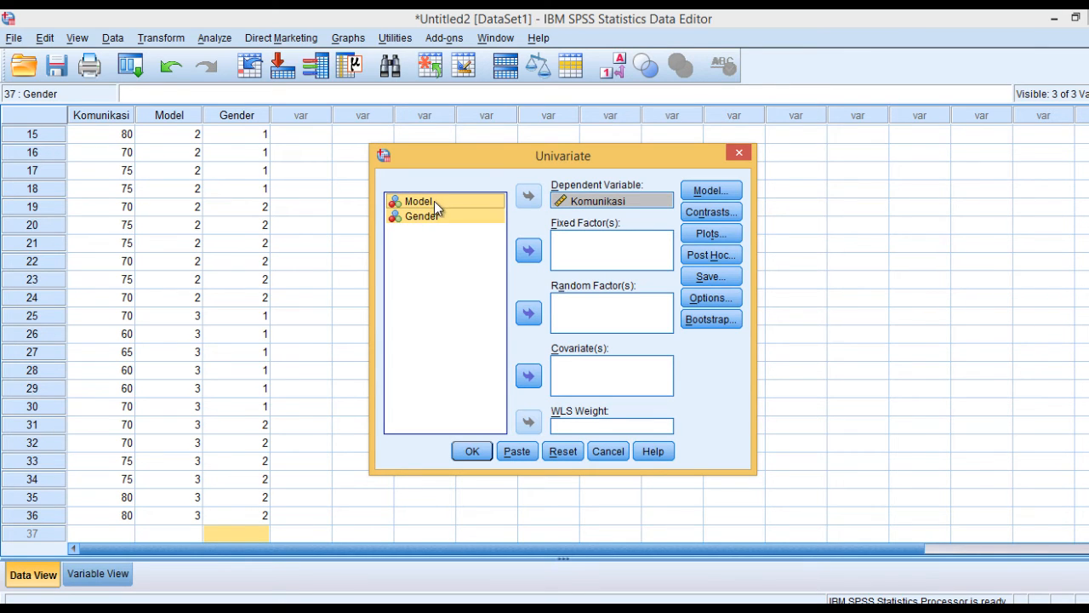
left_click(528, 251)
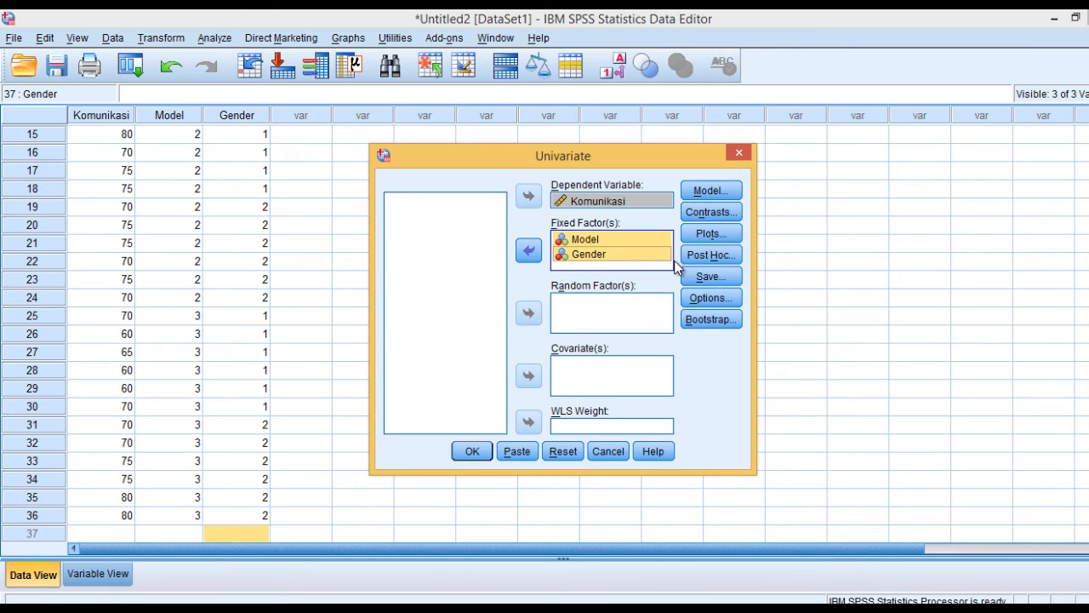
- In the univariate options, add Model, Gender and Model*Gender to the estimated marginal means to display
left_click(700, 302)
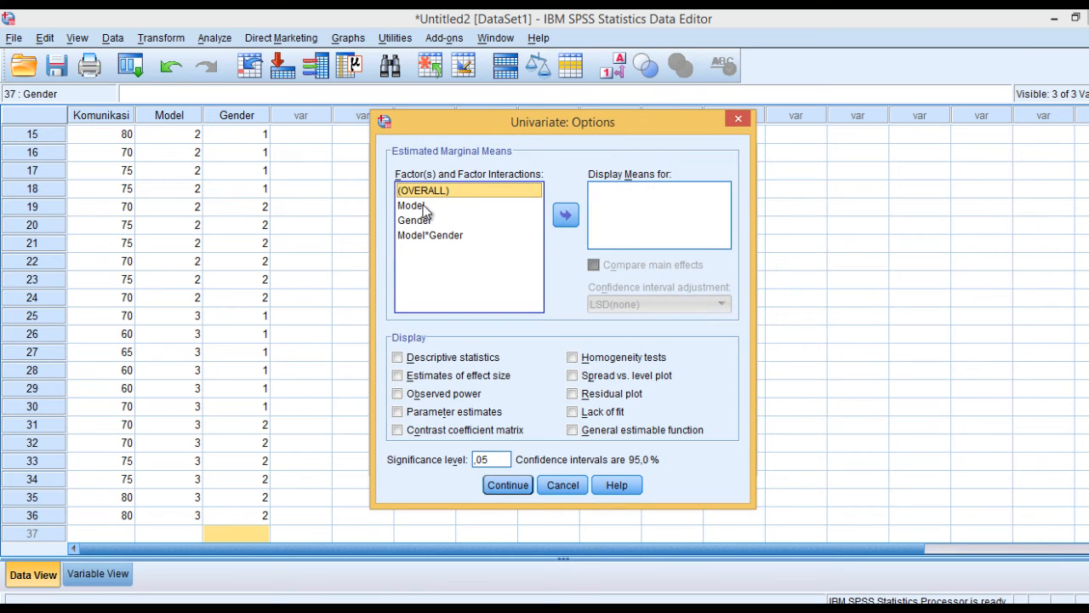
left_click(425, 206)
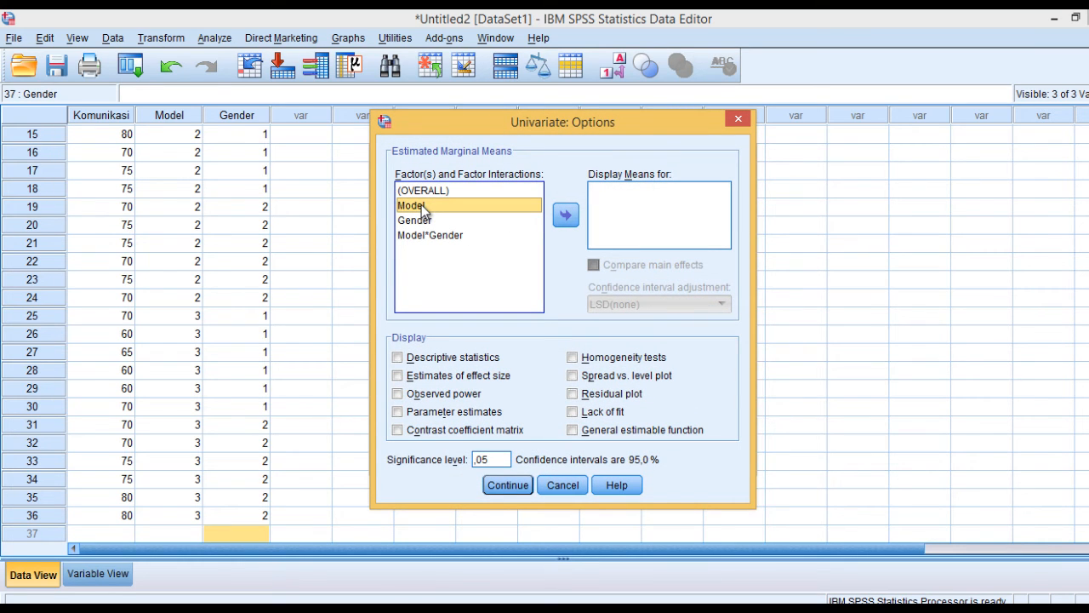
left_click(421, 219, "ctrl")
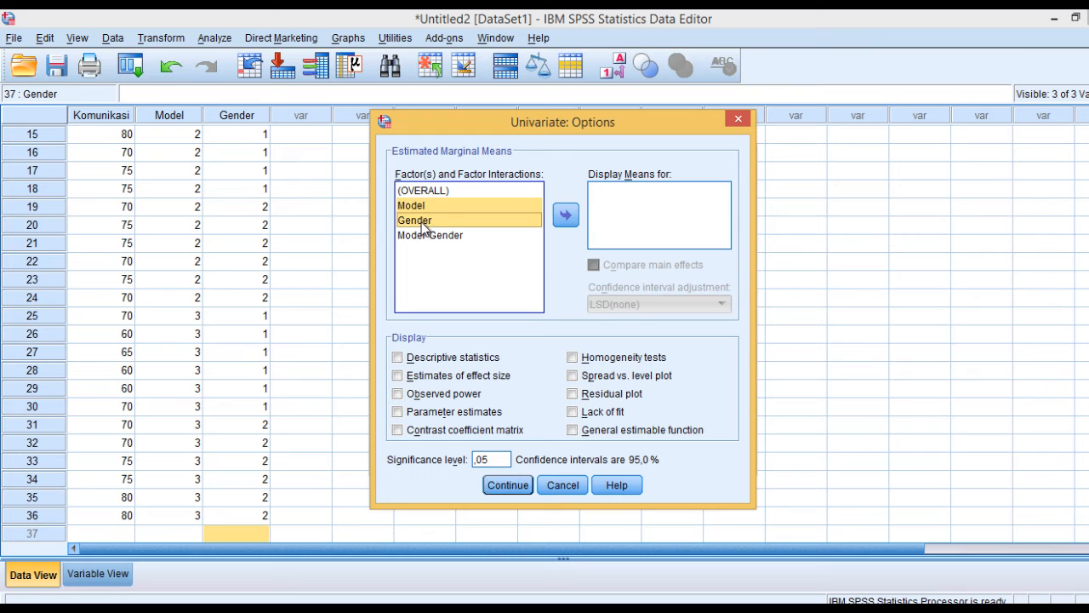
left_click(427, 238, "ctrl")
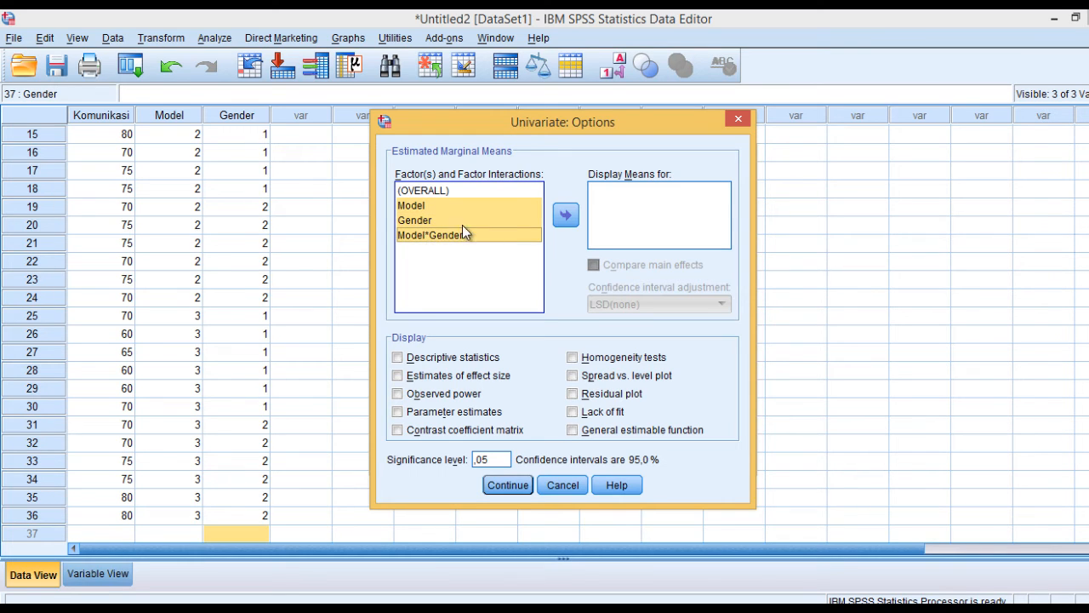
left_click(566, 216)
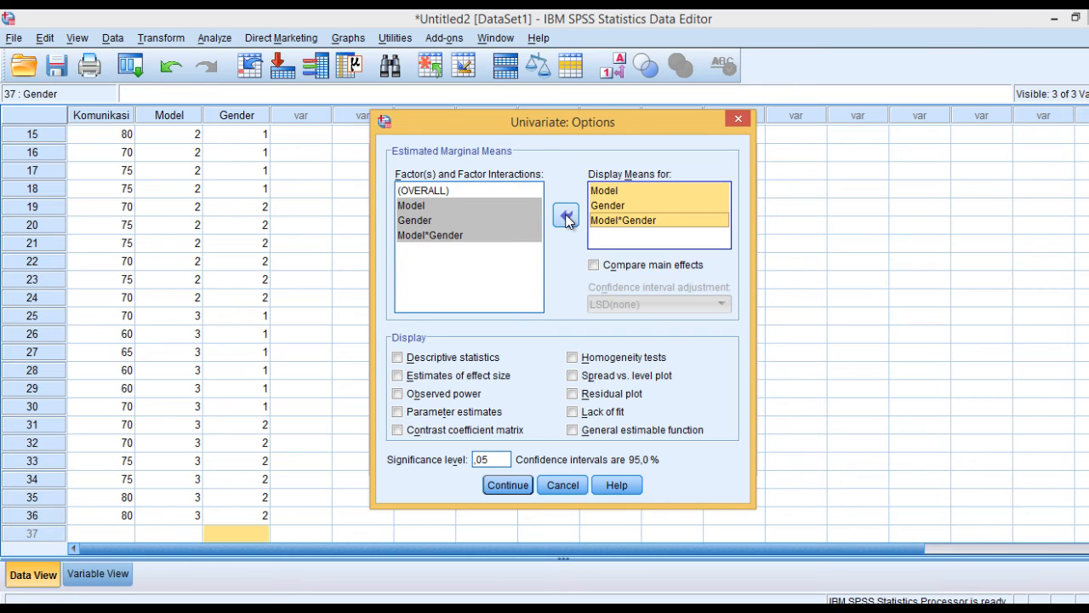
- Enable descriptive statistics and homogeneity tests for the output, and run the univariate analysis
left_click(397, 358)
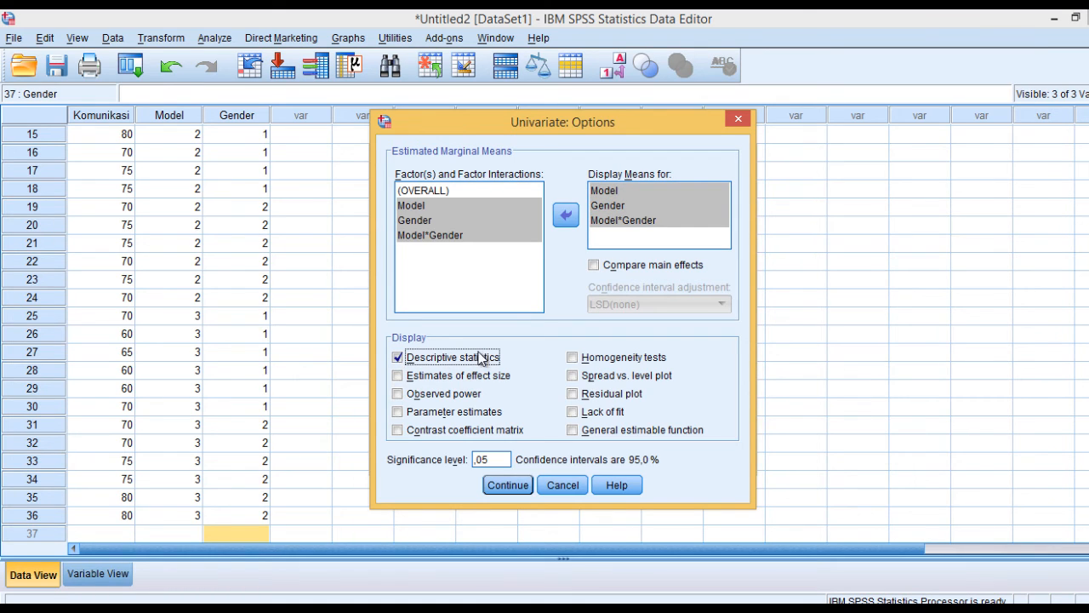
left_click(572, 357)
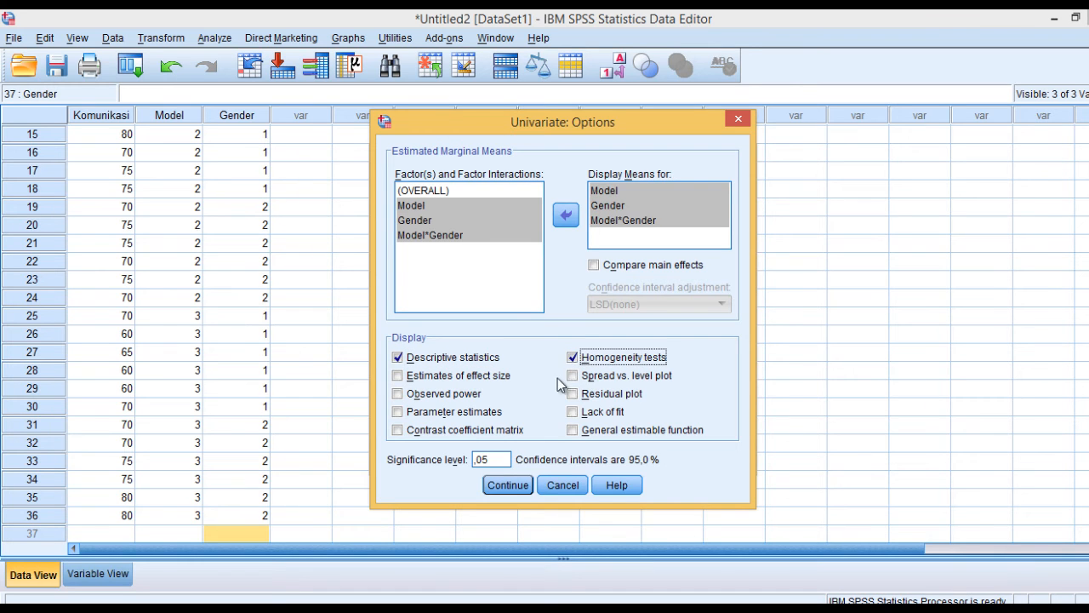
left_click(503, 486)
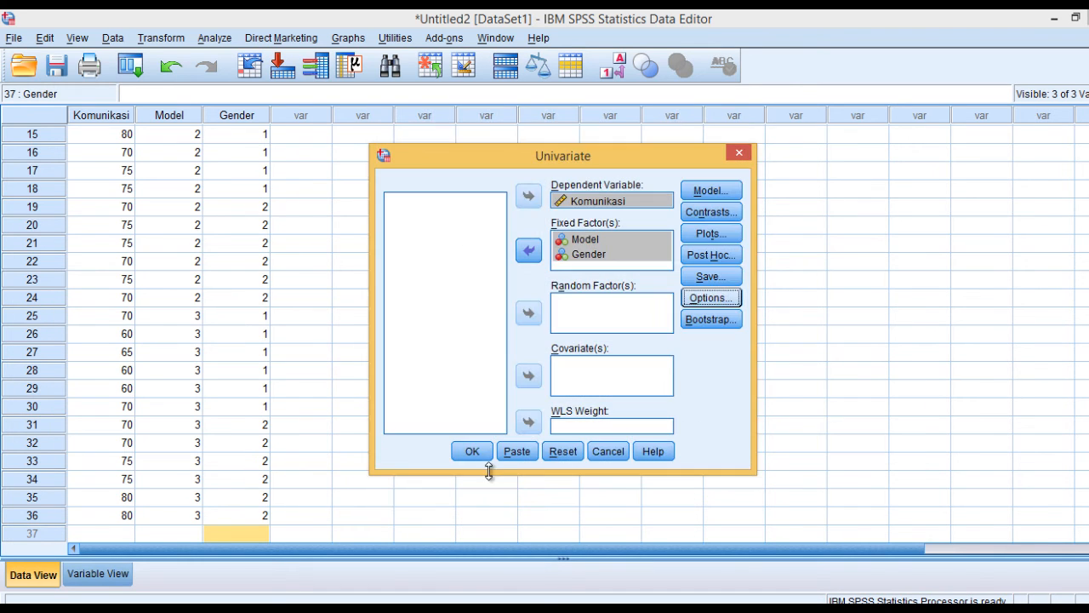
left_click(472, 453)
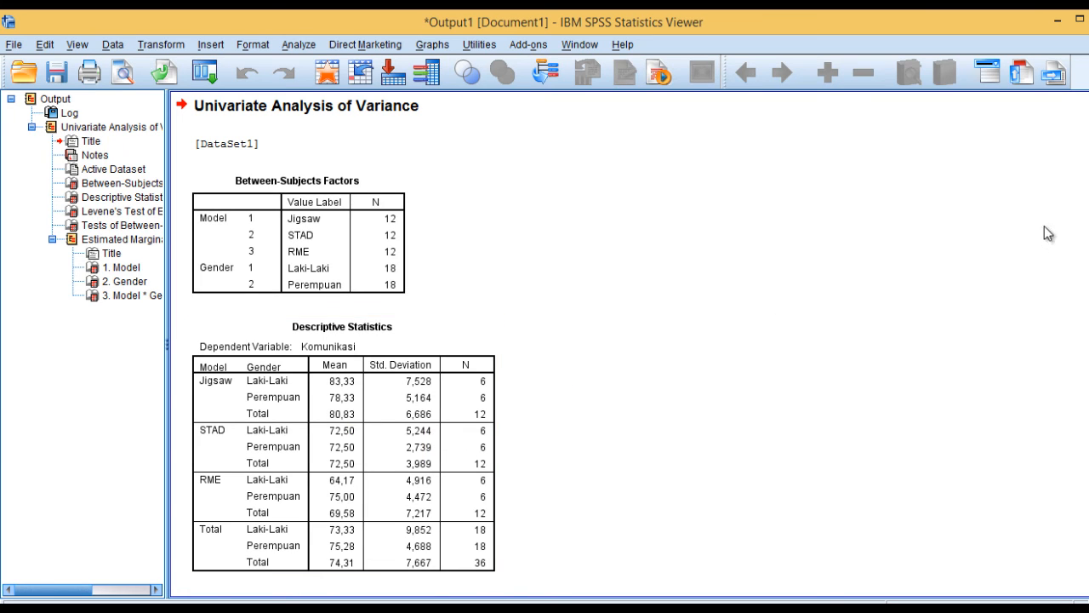
- Examine the descriptive statistics, Levene's test and Tests of Between-Subjects Effects tables in the output
scroll(595, 340, "down", 10)
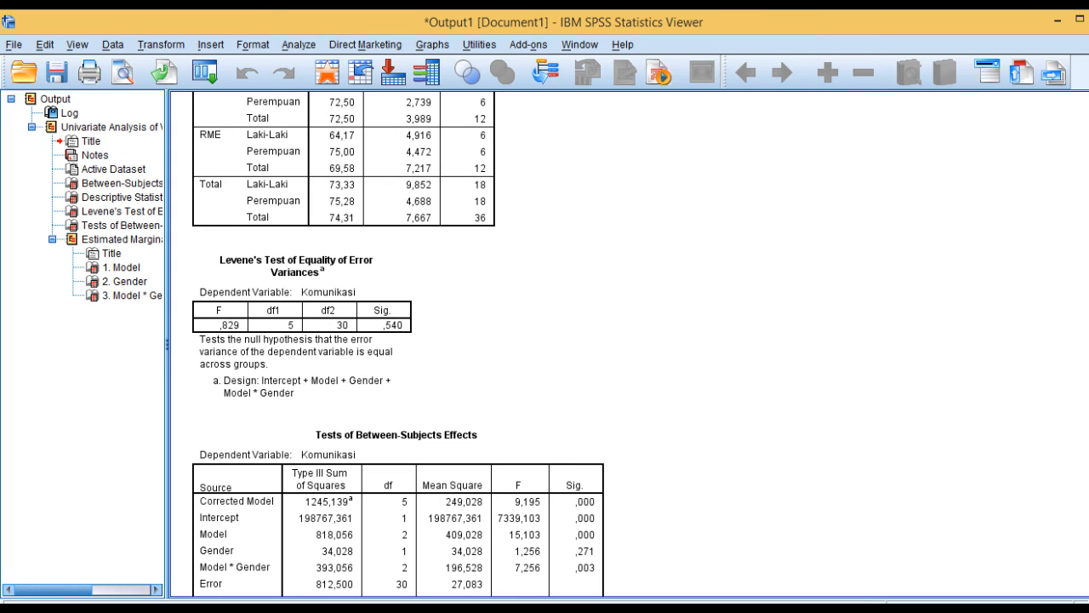
scroll(397, 341, "down", 3)
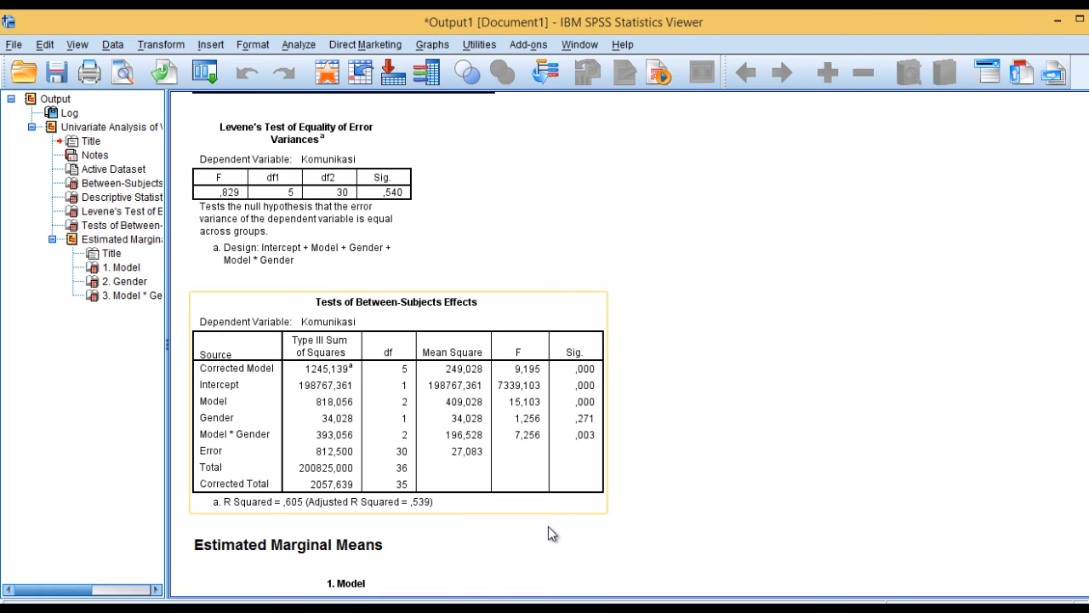
- Switch to the Statistika SPSS document in Word and read the research question below the score table
mouse_move(475, 610)
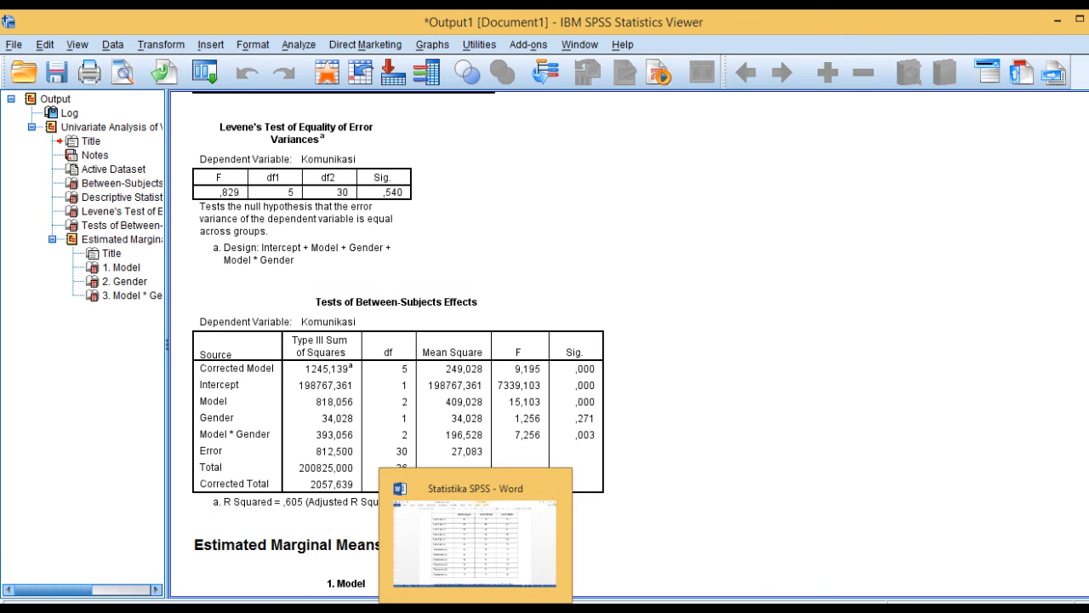
left_click(510, 578)
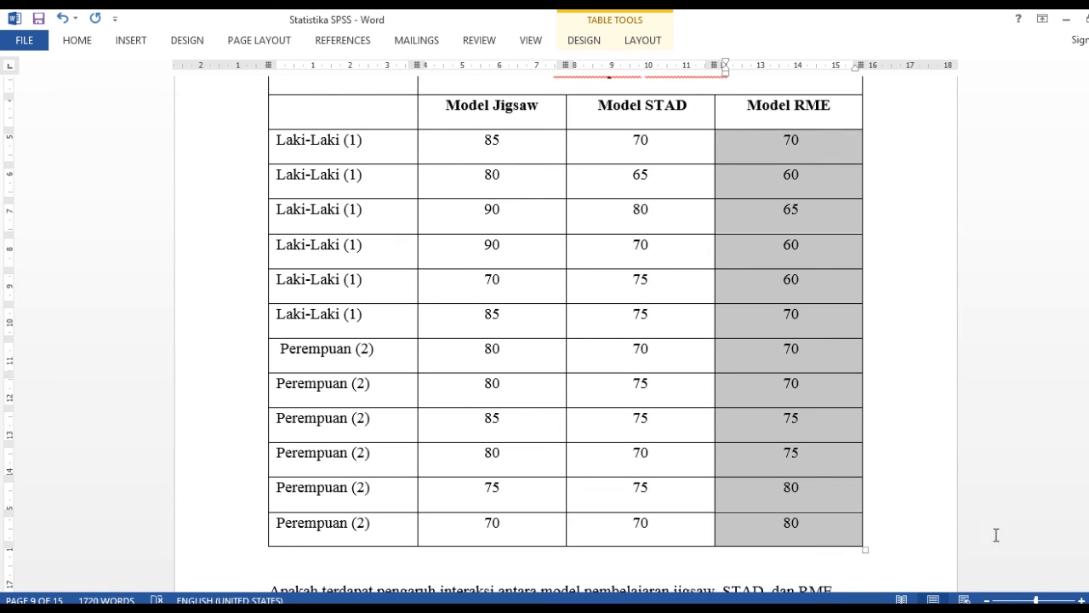
scroll(565, 332, "down", 2)
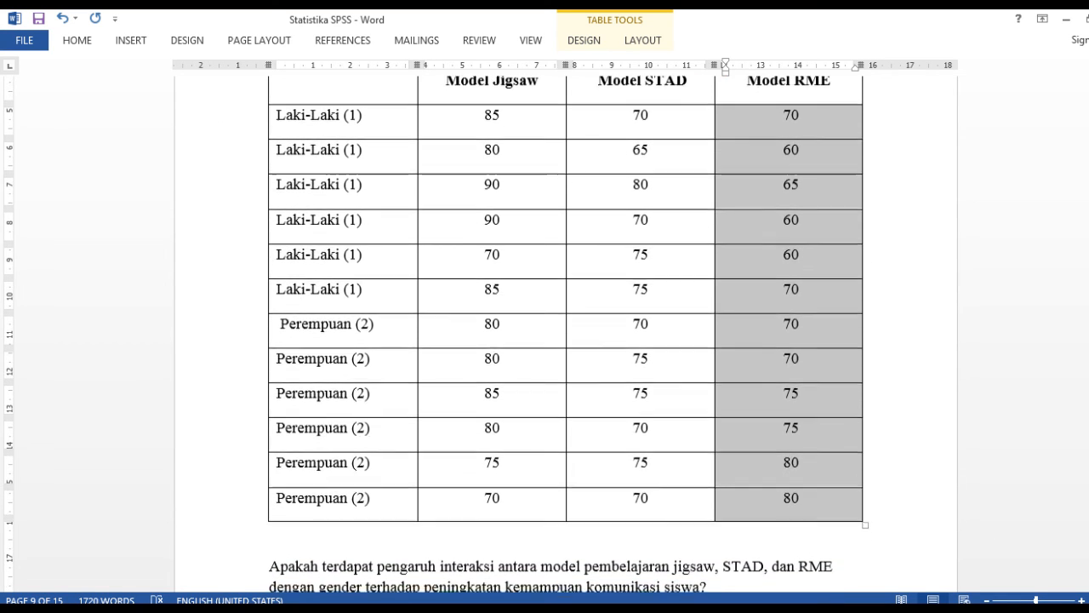